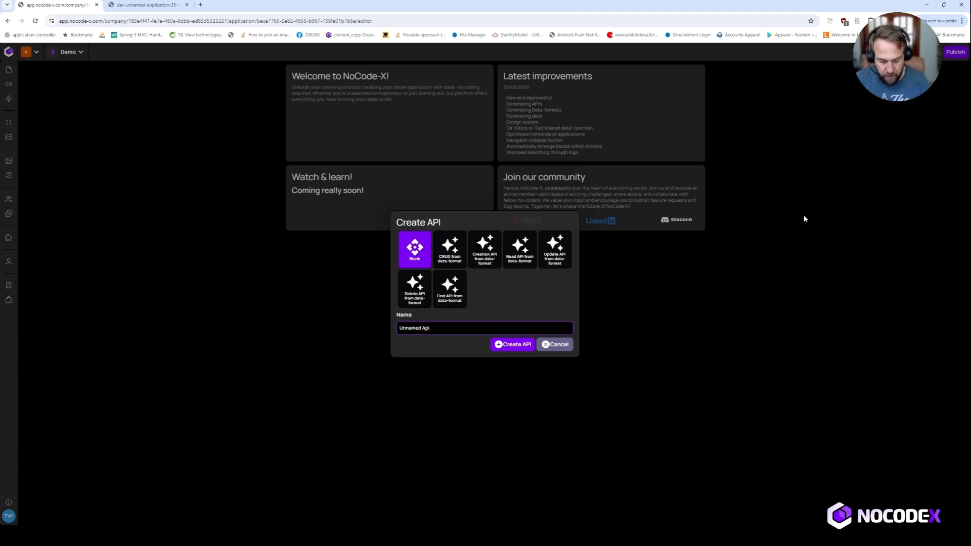
Replace the default 'Unnamed Api' name with 'Get Soccerteams'
key("ctrl+a")
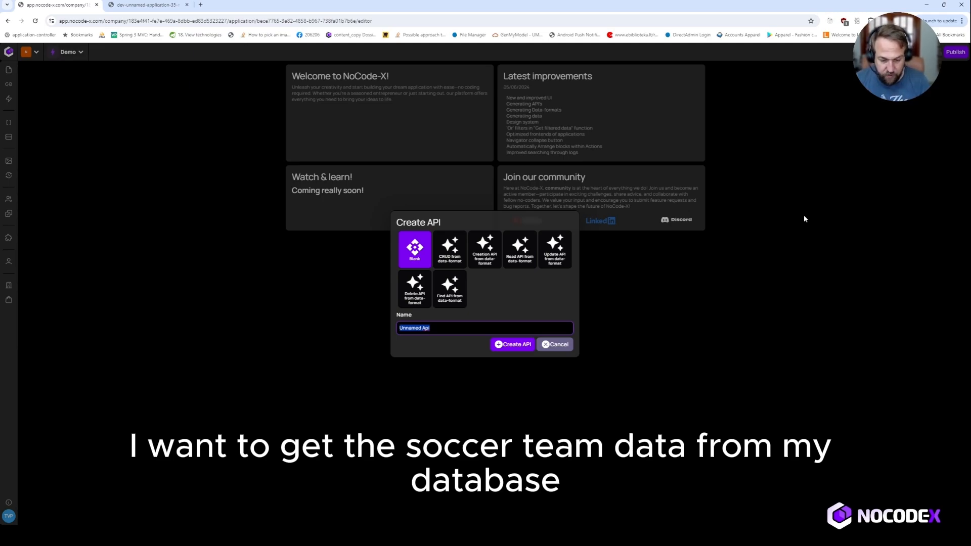
type("G")
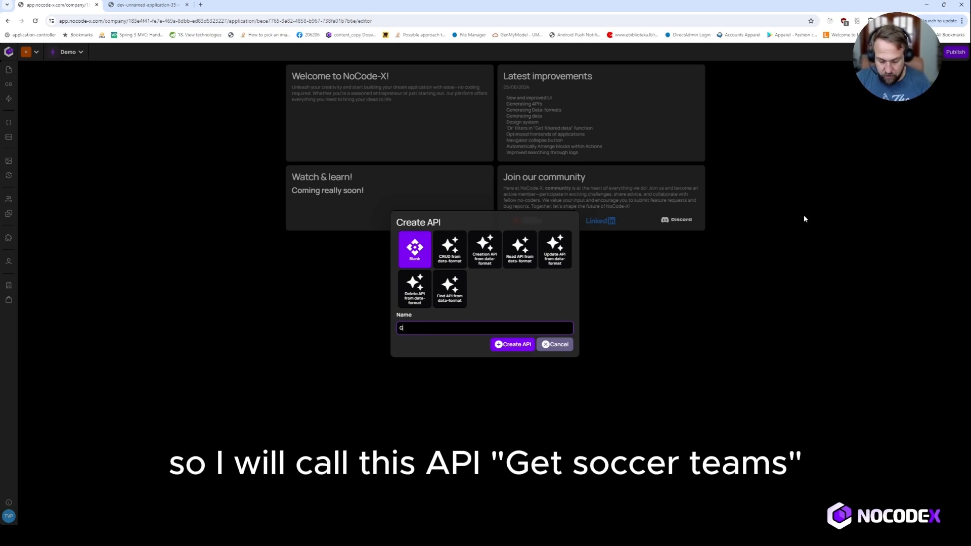
type("et Sc")
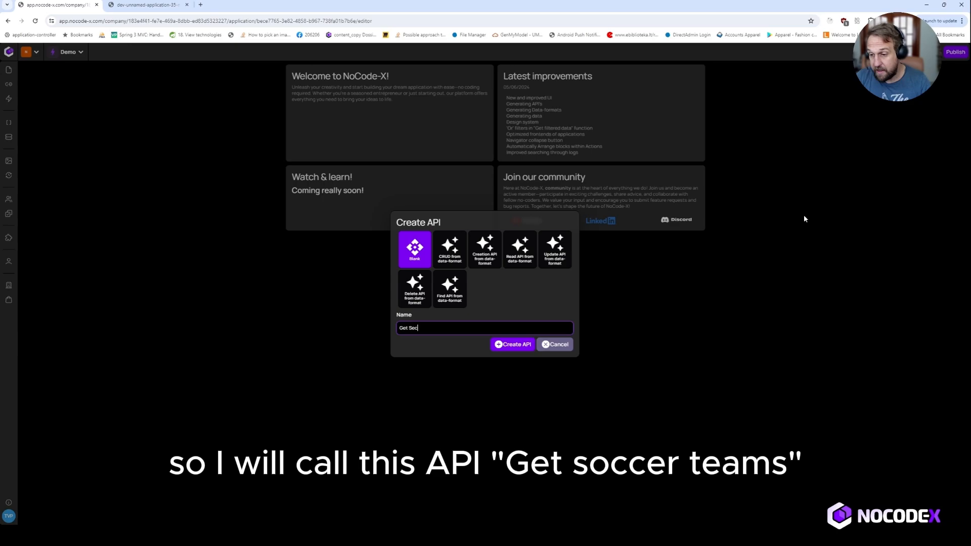
type("occerteams")
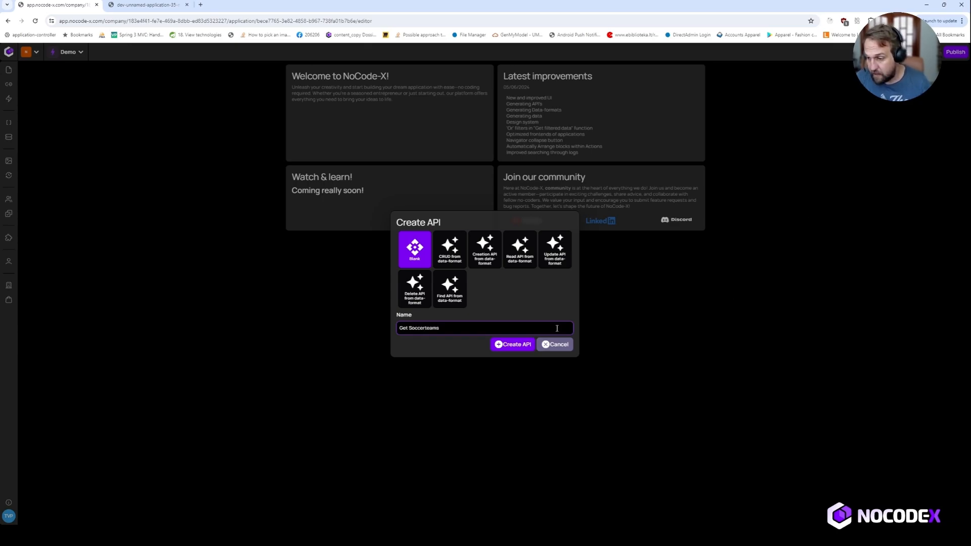
Create the Get Soccerteams API and review its name, description and GET method
left_click(517, 344)
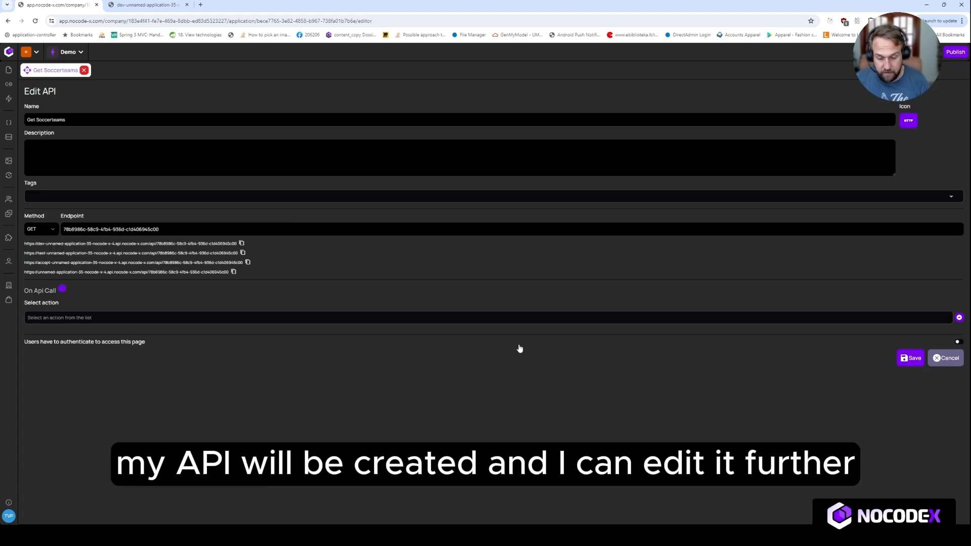
left_click(92, 118)
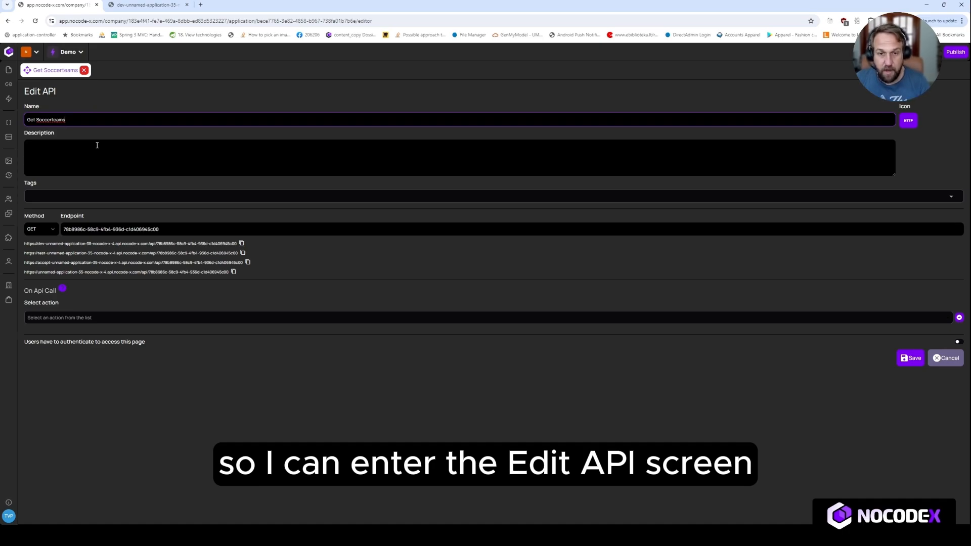
left_click_drag(68, 120, 22, 120)
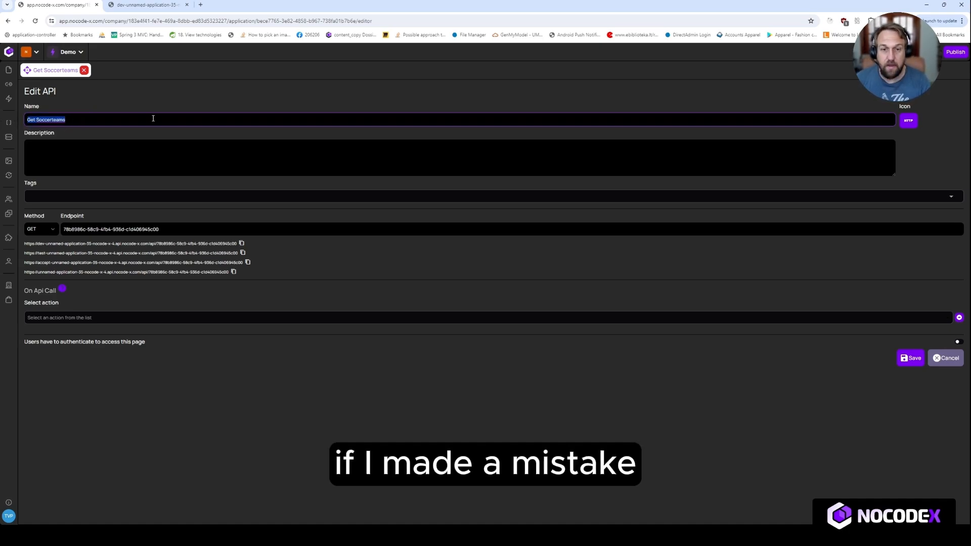
left_click(136, 147)
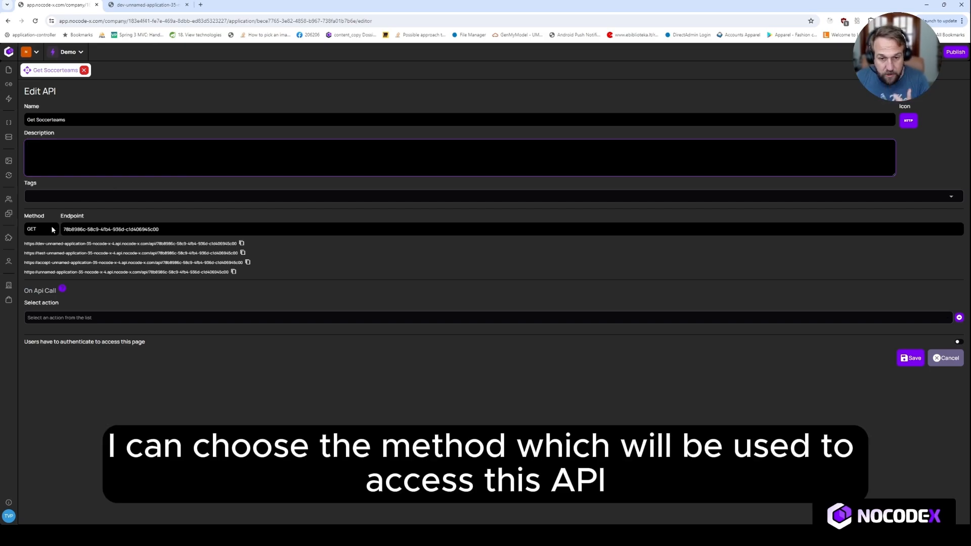
left_click(51, 227)
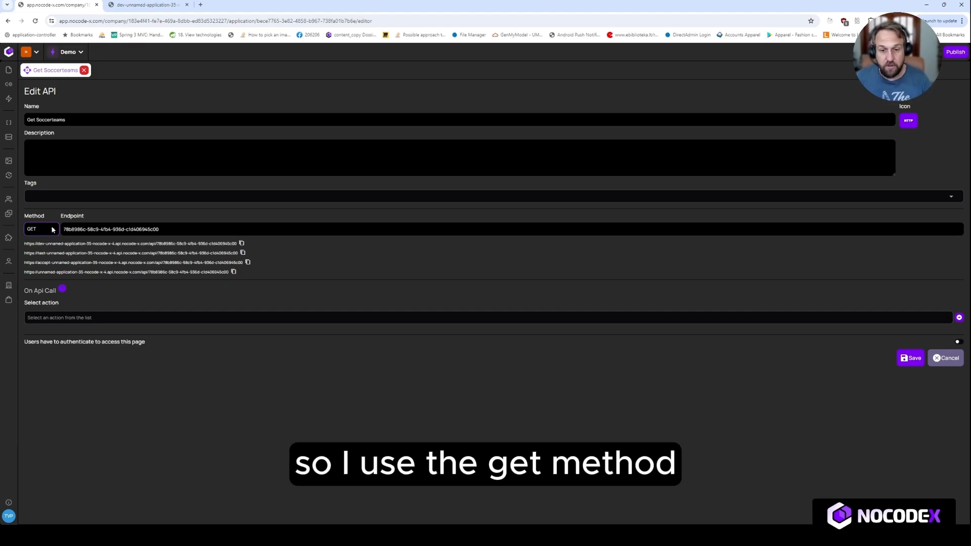
Change the endpoint to soccerteam/list, save the API, and select the dev endpoint URL
left_click(165, 229)
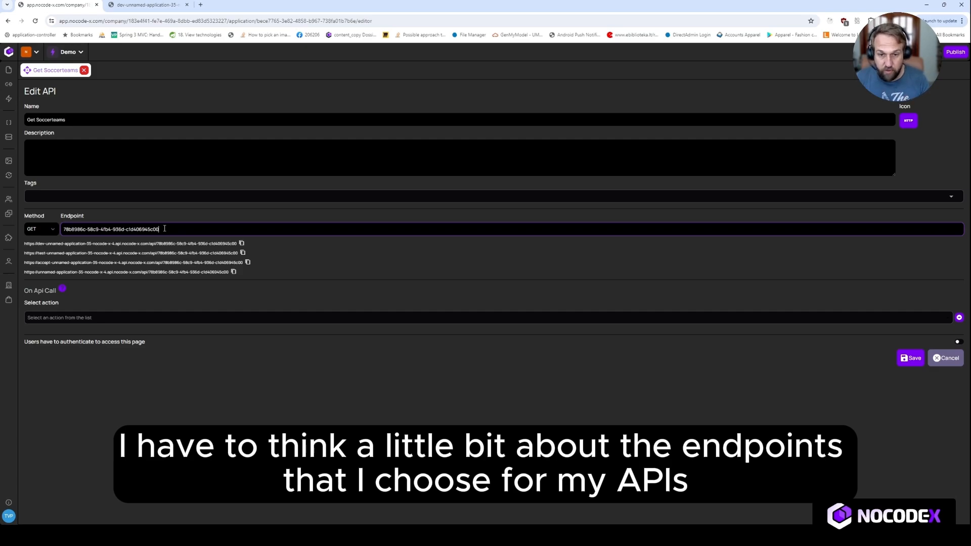
triple_click(164, 228)
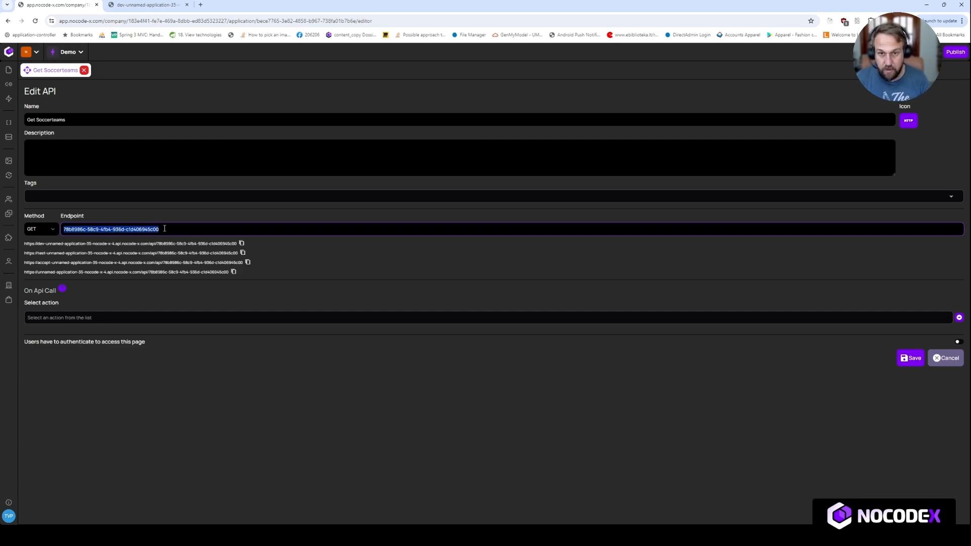
type("soccert-")
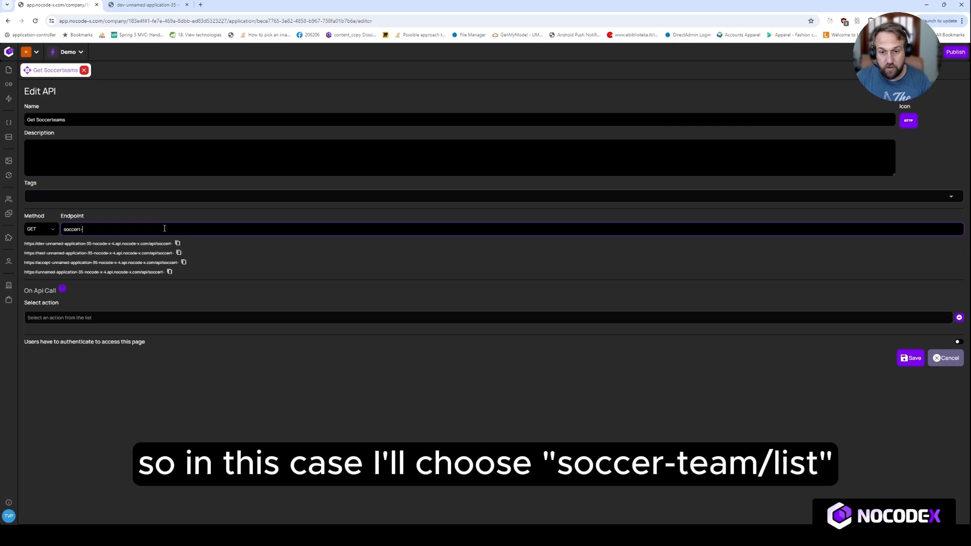
key("BackSpace")
type("eam/list")
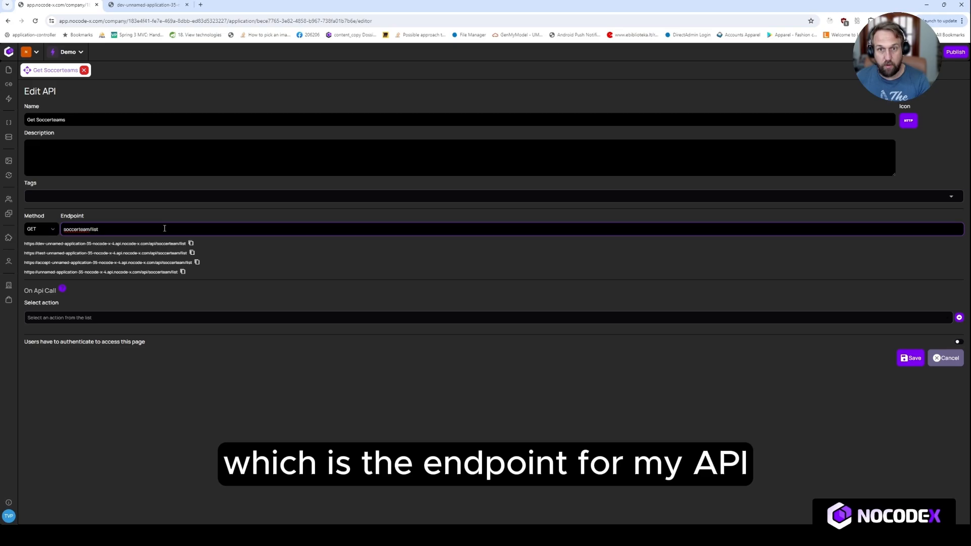
left_click(910, 358)
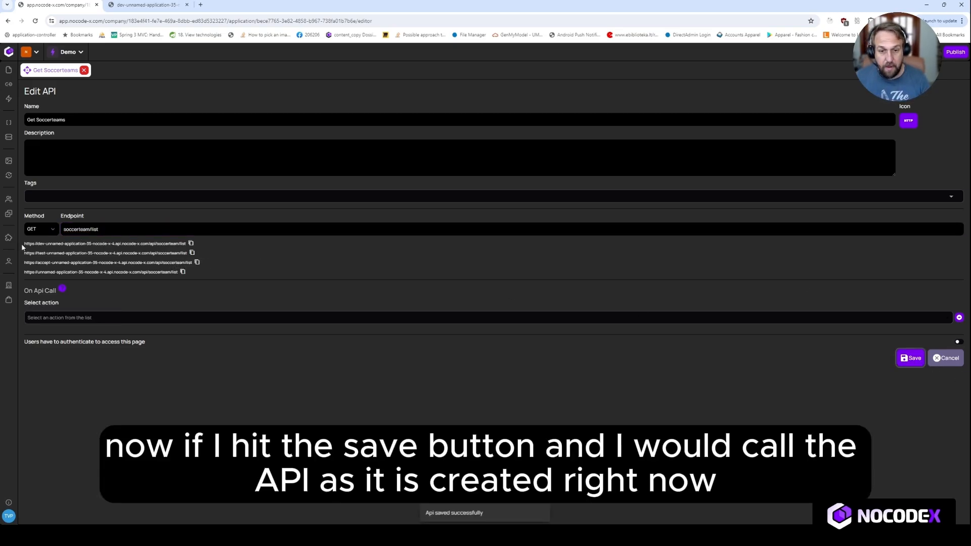
left_click_drag(25, 245, 186, 248)
Load the dev soccerteam/list endpoint URL in the second browser tab, then return to NoCode-X
left_click(147, 5)
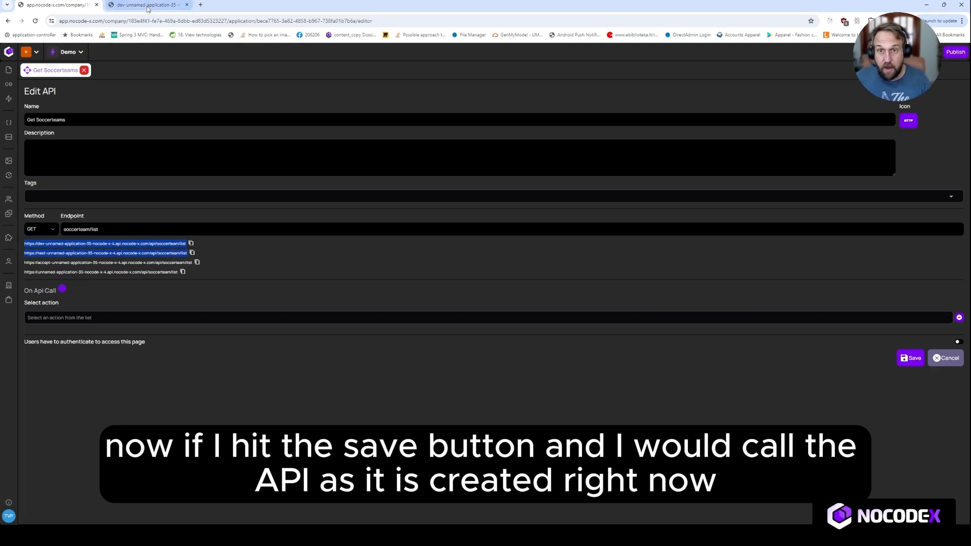
left_click(147, 21)
type("https://dev-unnamed-application-35-nocode-x-4.api.nocode-x.com/api/soccerteam/listhttps://test-unnamed-application-35-nocode-x-4.api.nocode-x.com/api/soccerteam/list")
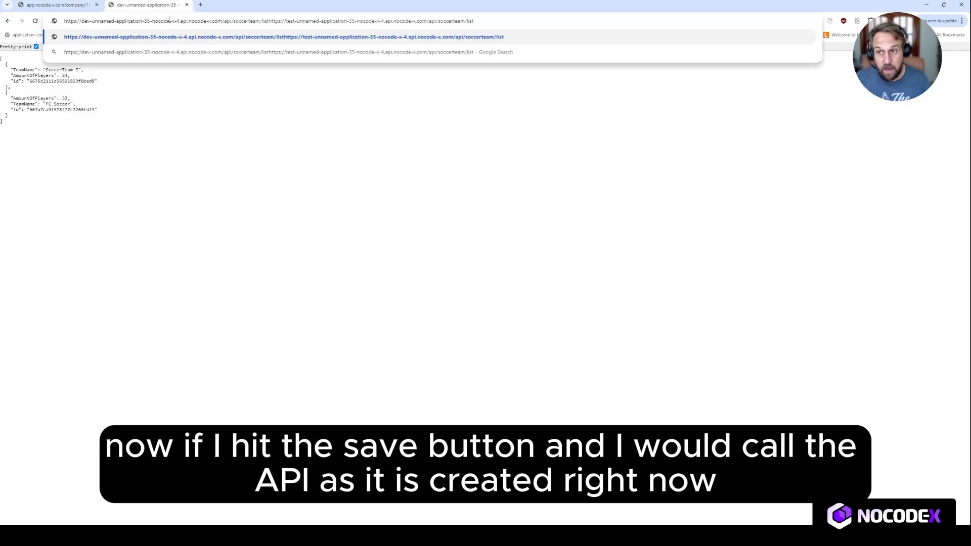
key("ctrl+a")
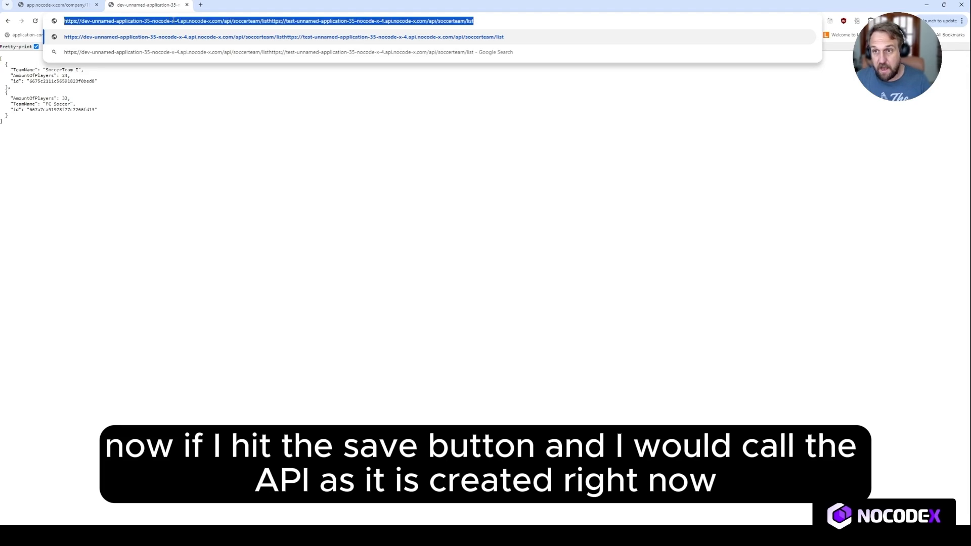
left_click(191, 22)
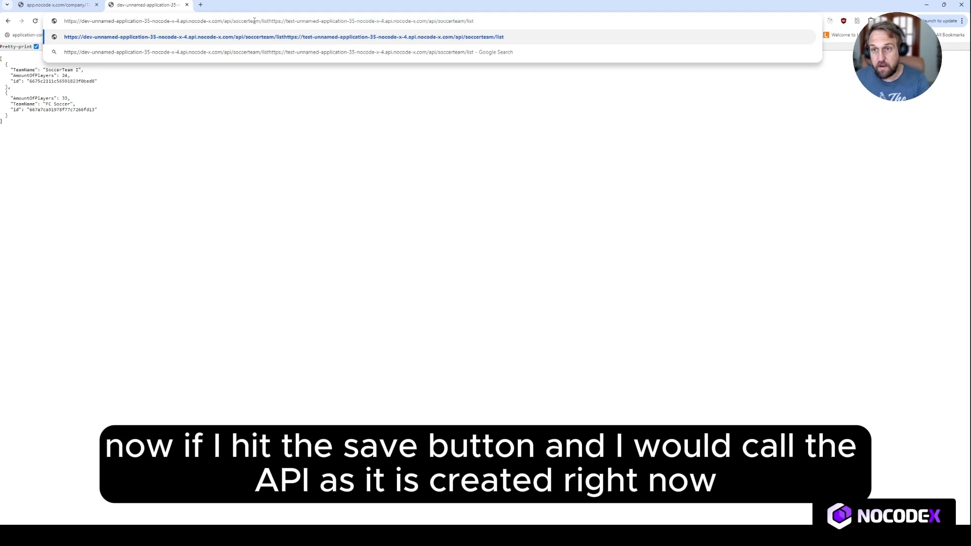
left_click_drag(260, 21, 475, 20)
key("BackSpace")
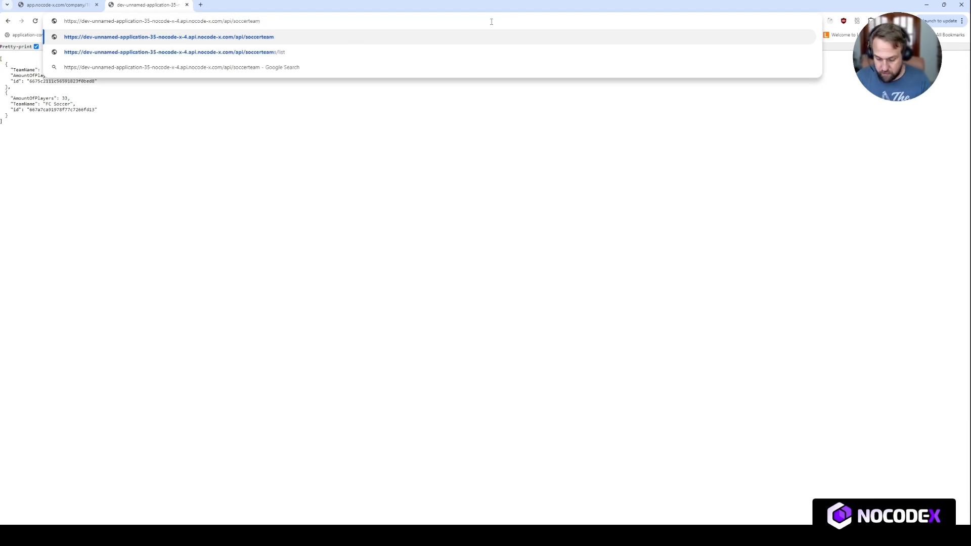
type("/list")
key("Return")
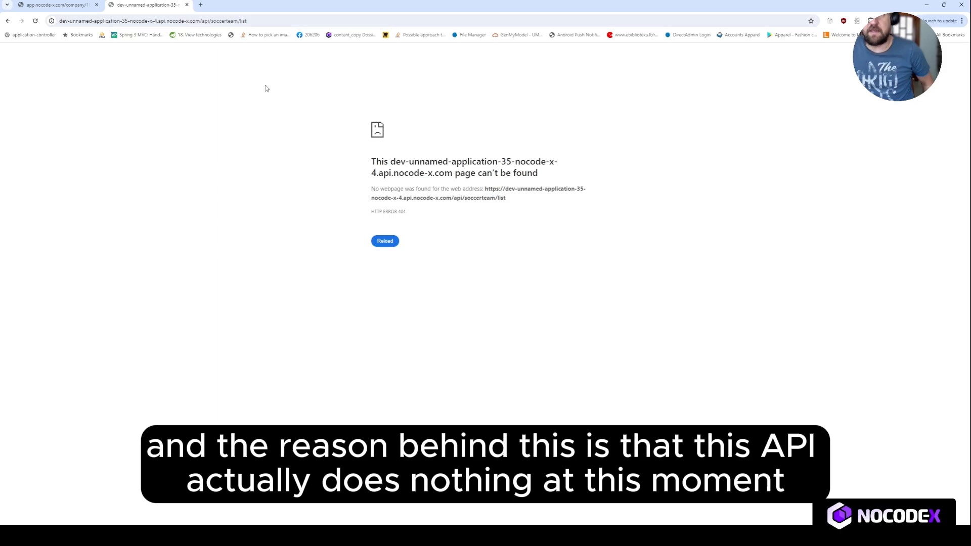
key("ctrl+shift+Tab")
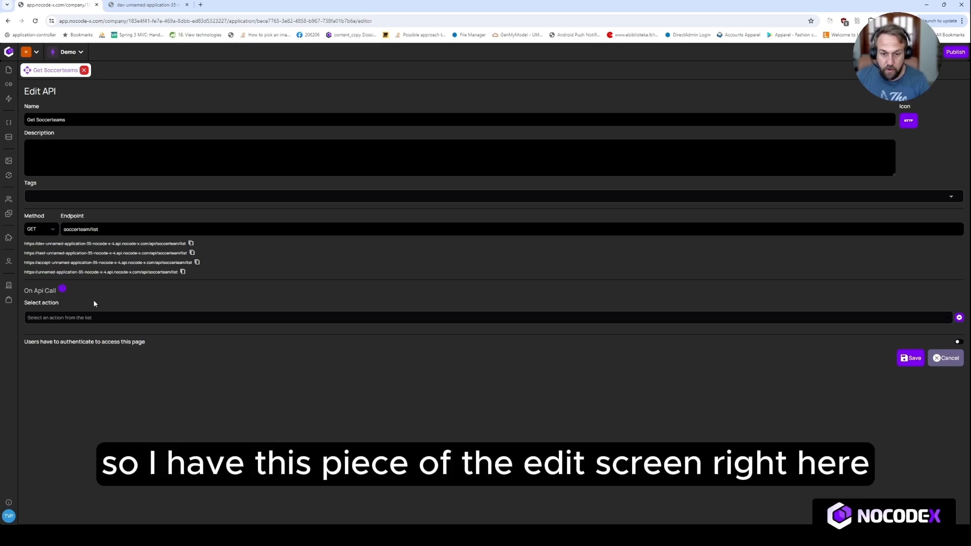
Under On Api Call, check the existing actions list, then create a new 'Unnamed action'
mouse_move(26, 292)
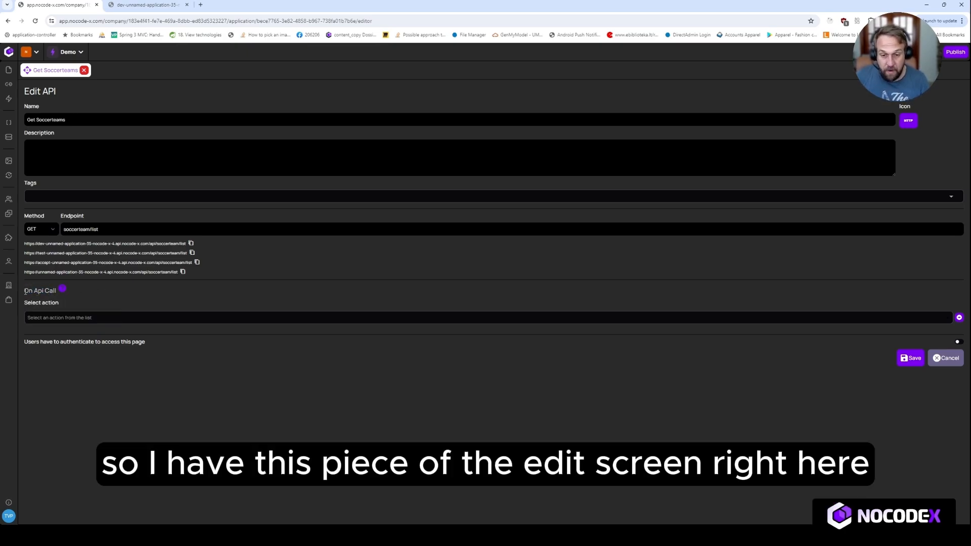
left_click_drag(26, 292, 57, 292)
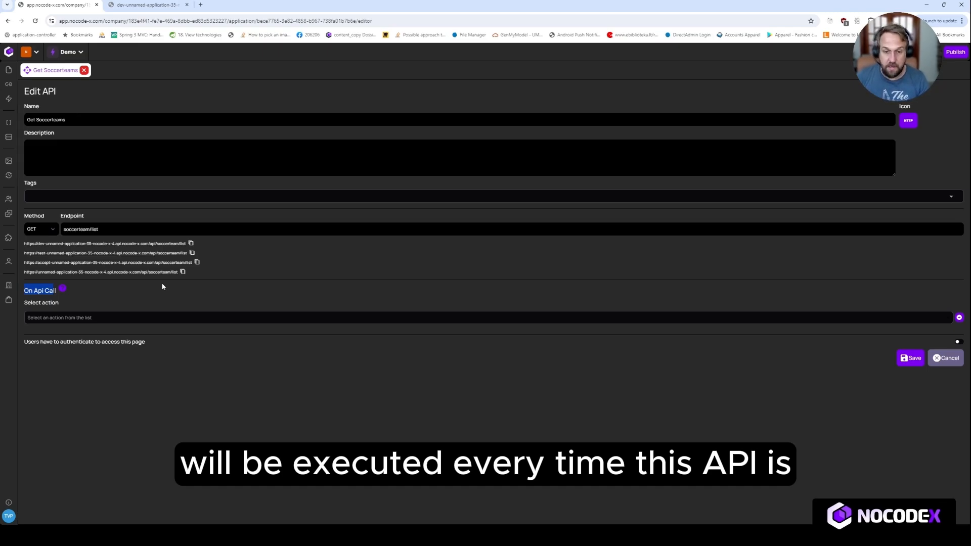
mouse_move(154, 284)
left_click(199, 297)
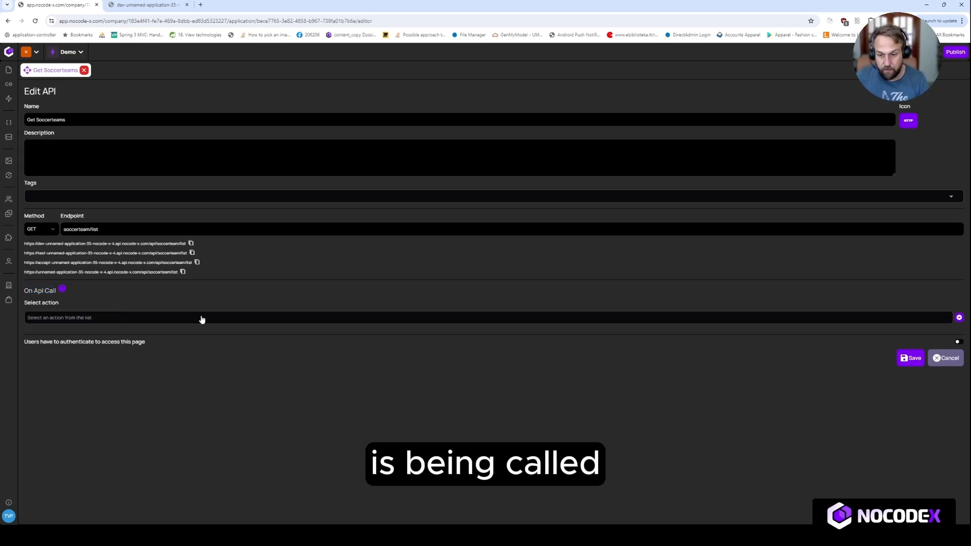
left_click(202, 318)
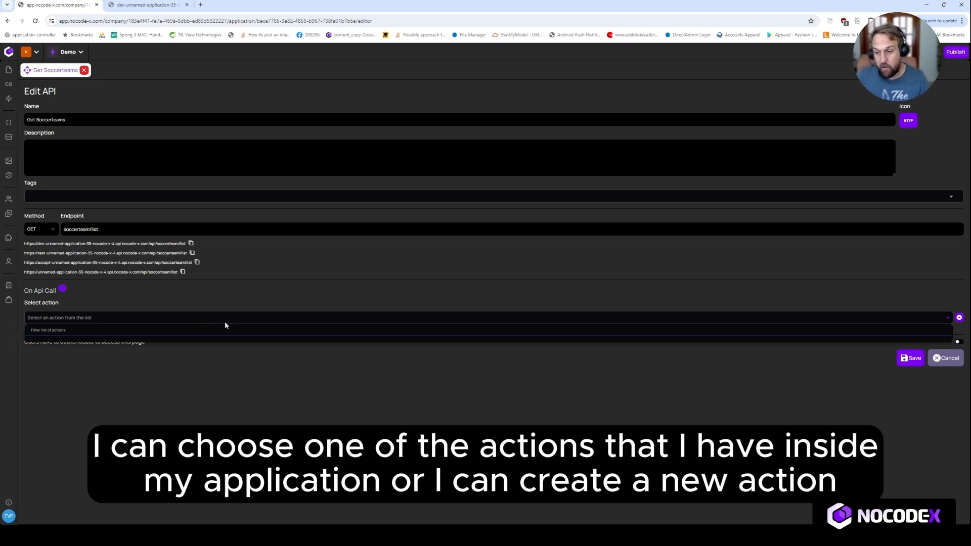
left_click(296, 282)
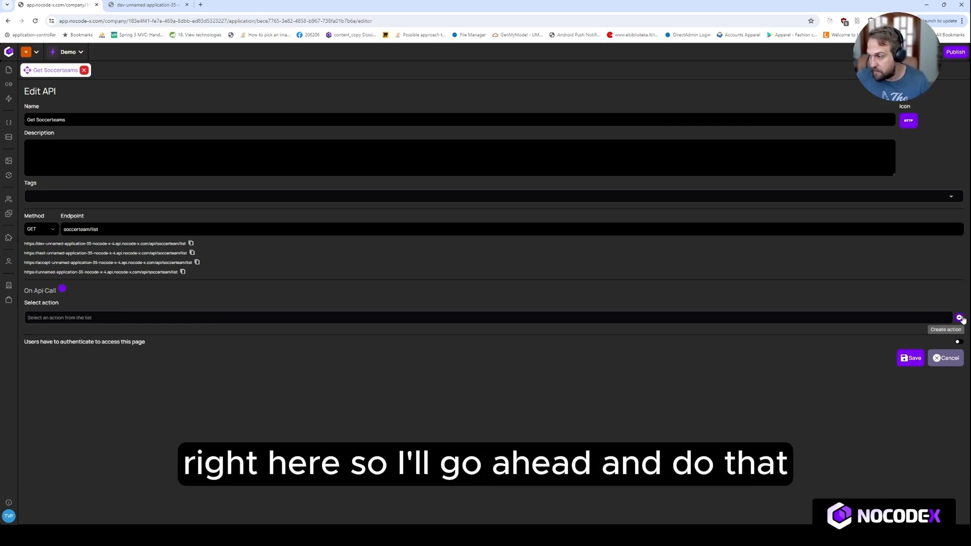
left_click(959, 319)
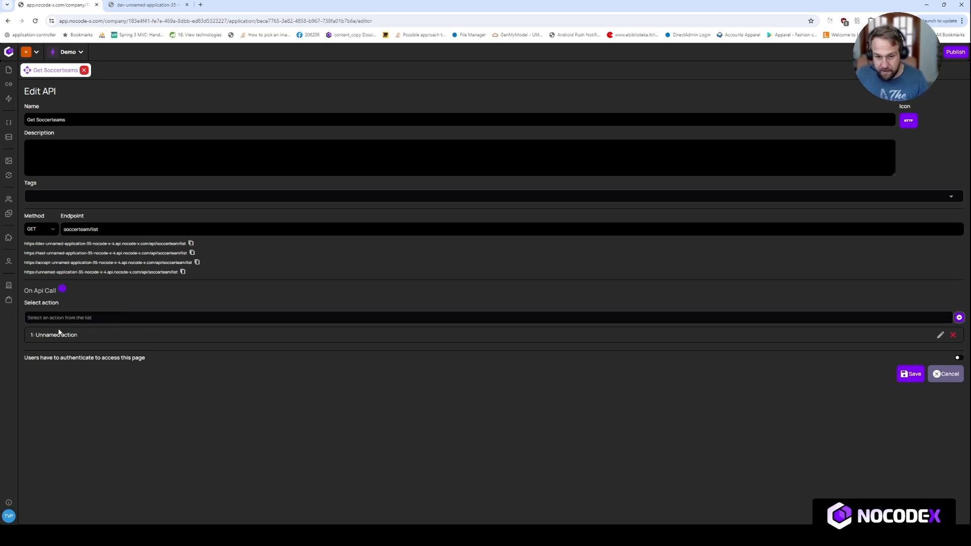
left_click_drag(80, 335, 36, 335)
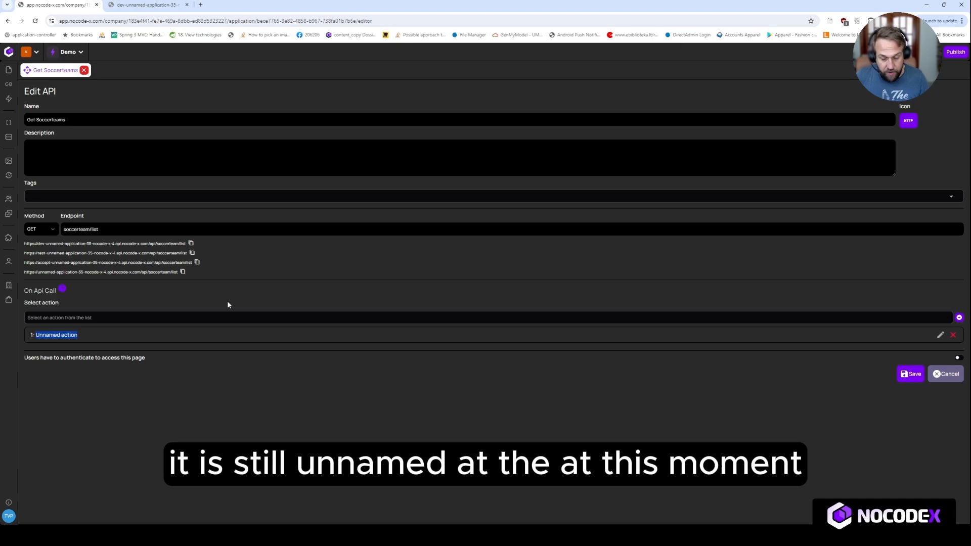
In the action's flow, add a 'Get a page of data' block found via 'get pag' and link it to Start
left_click(941, 337)
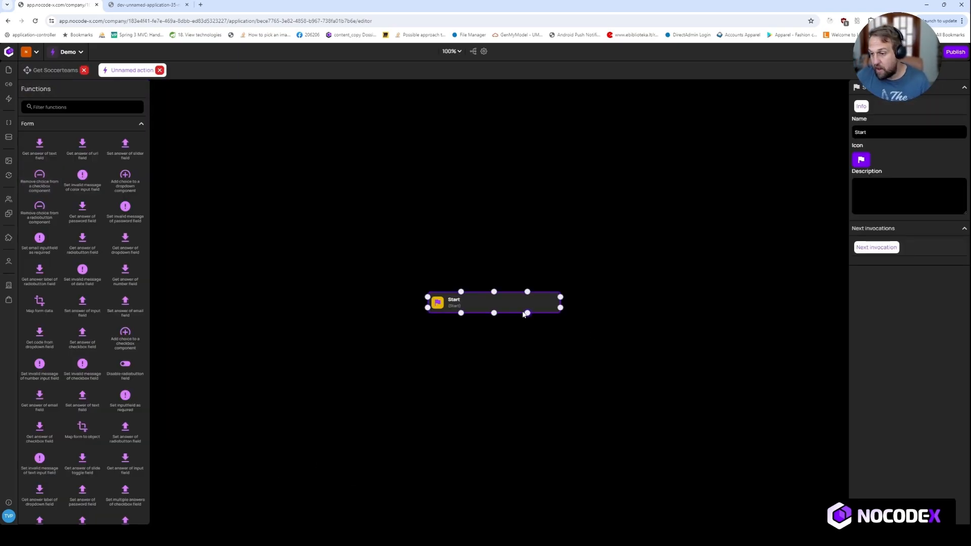
left_click_drag(497, 291, 503, 194)
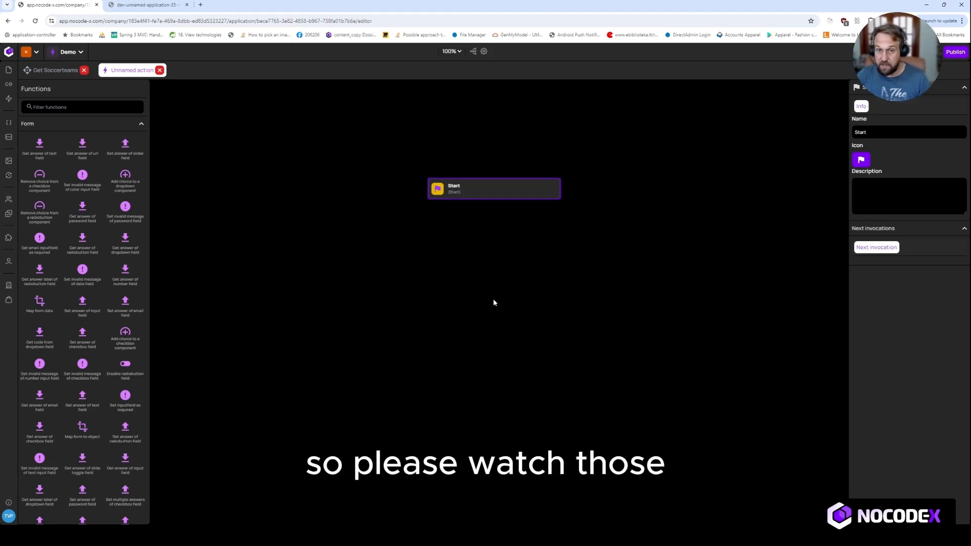
left_click(96, 108)
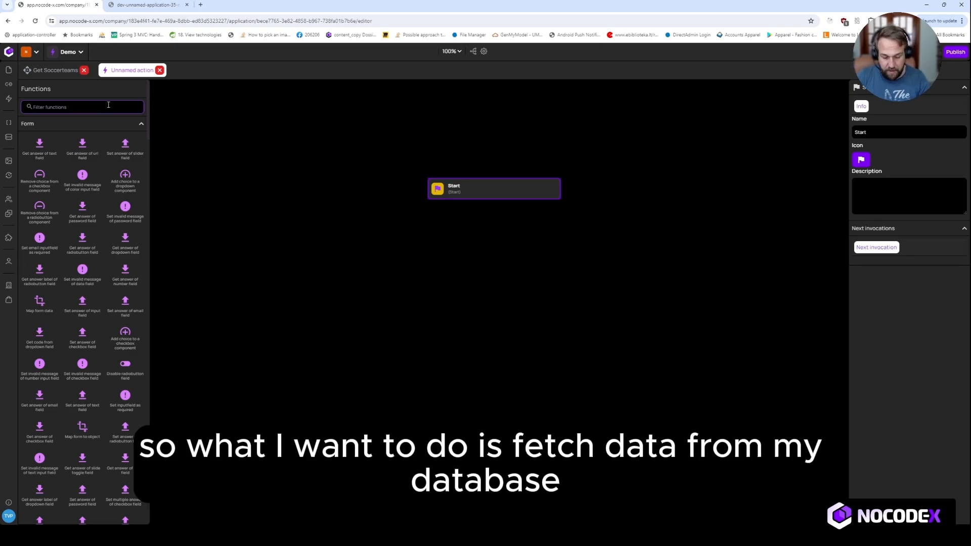
type("get pag")
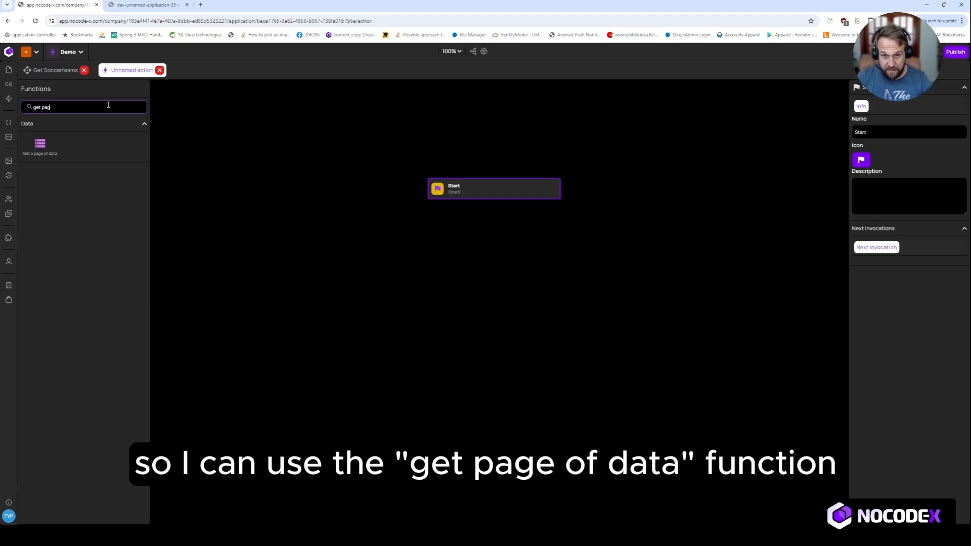
left_click_drag(46, 147, 496, 251)
left_click_drag(494, 198, 494, 253)
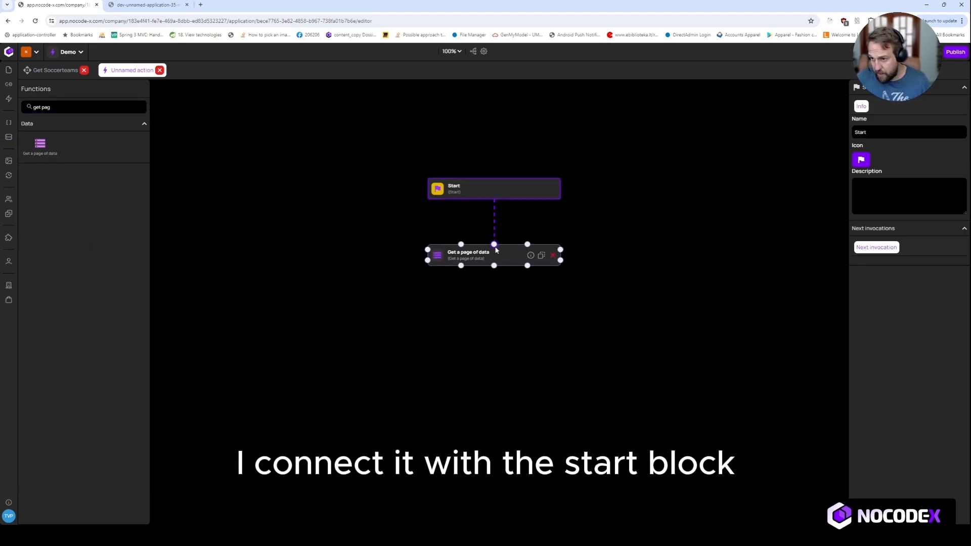
left_click(485, 255)
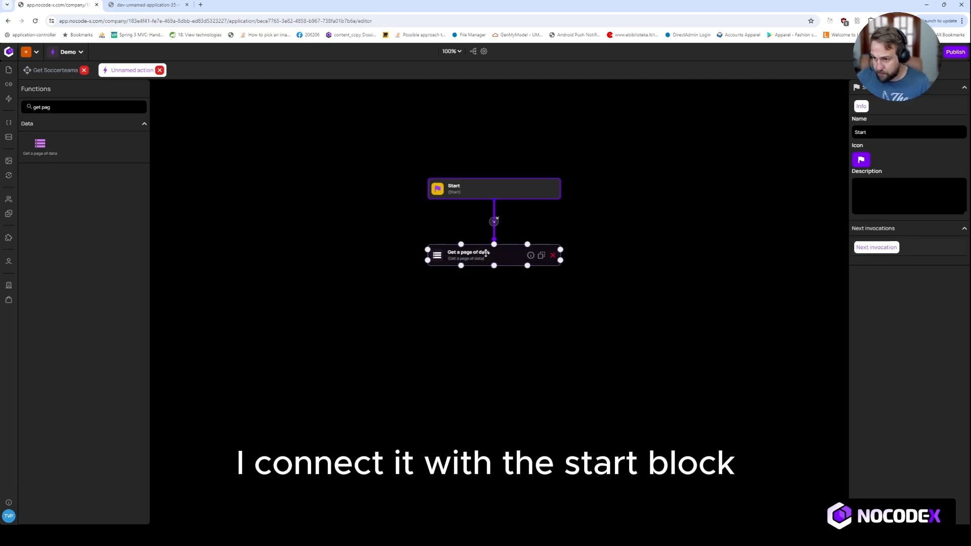
Configure the block for SoccerTeam data, page 0, 10 per page, stored in variable RESULT
left_click(866, 110)
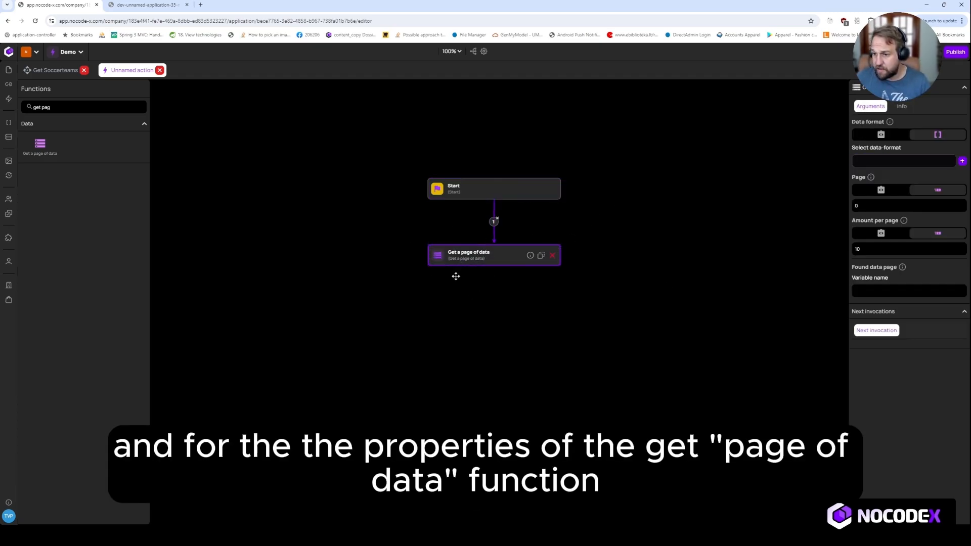
left_click(872, 160)
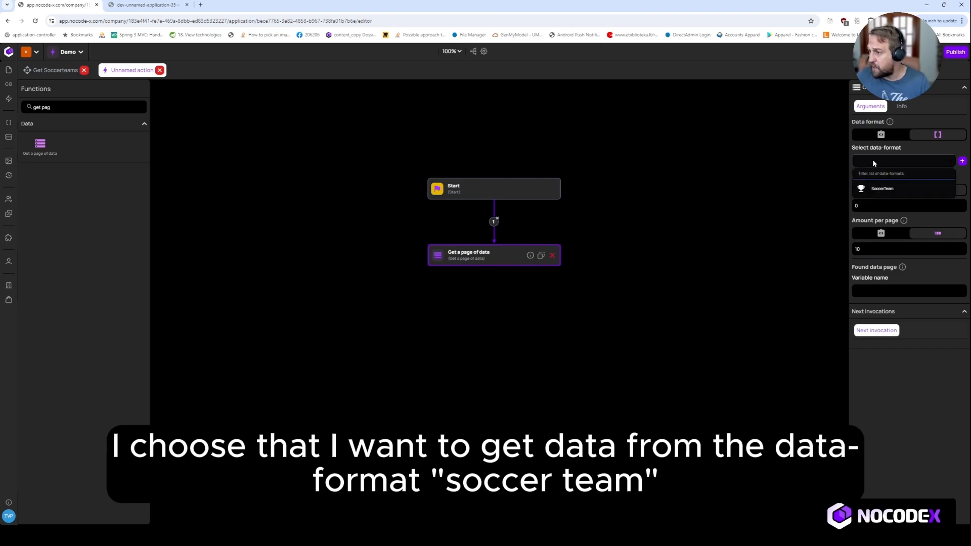
left_click(873, 191)
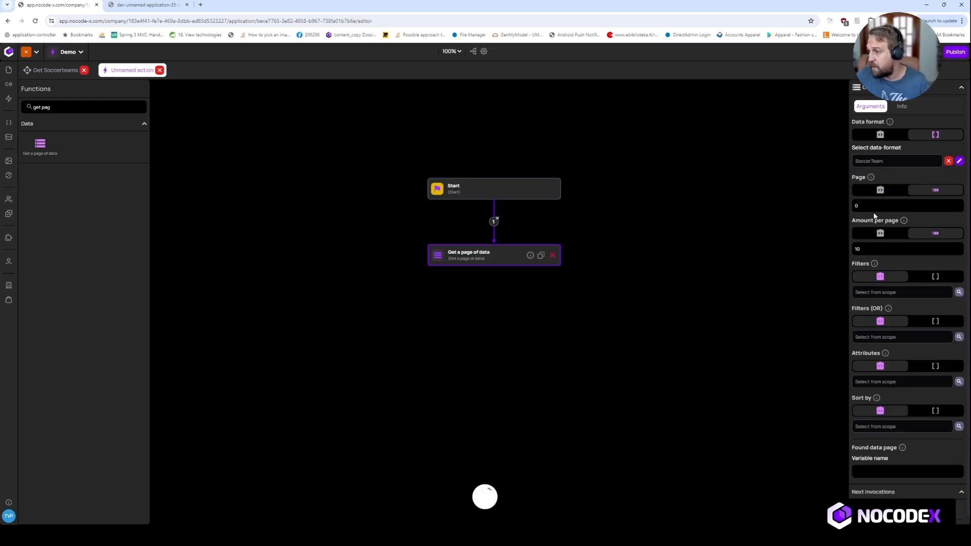
left_click(854, 205)
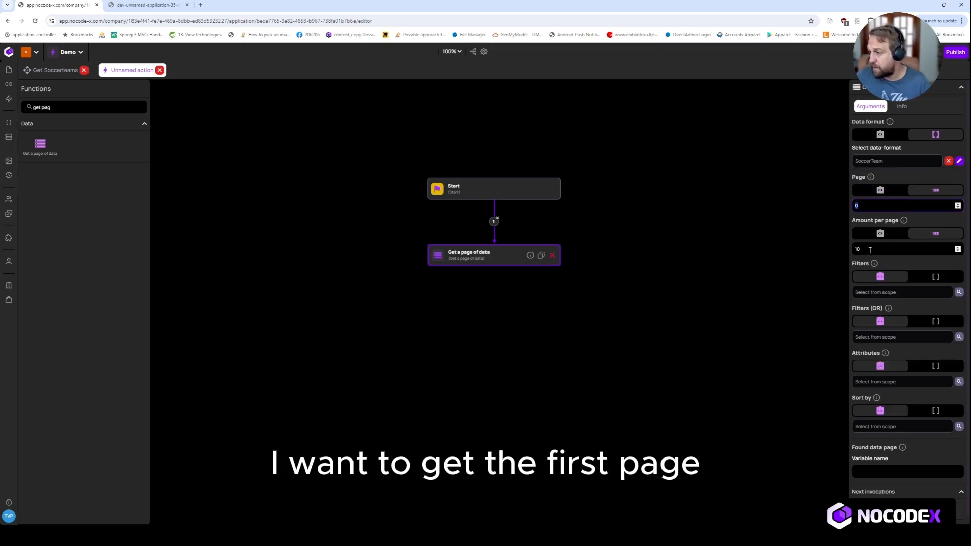
key("Tab")
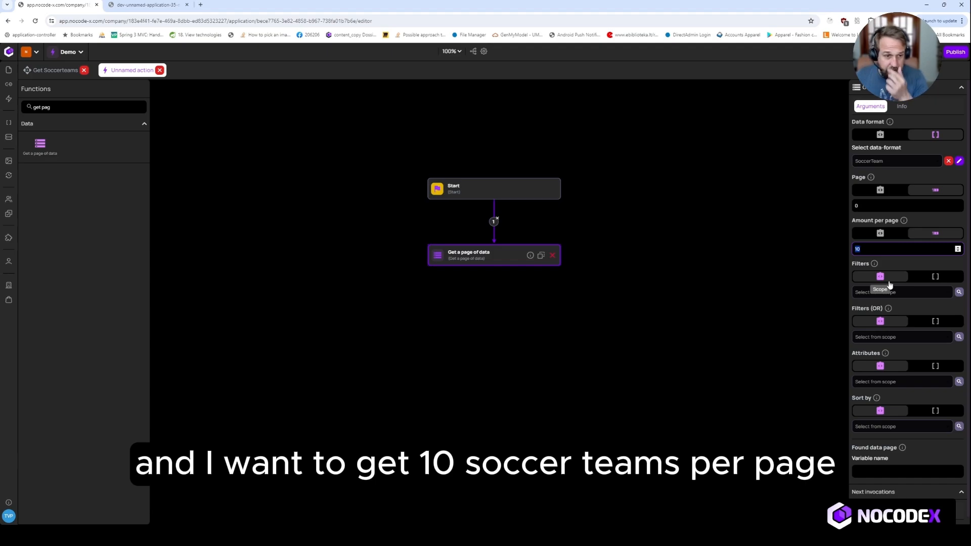
scroll(916, 283, "down", 1)
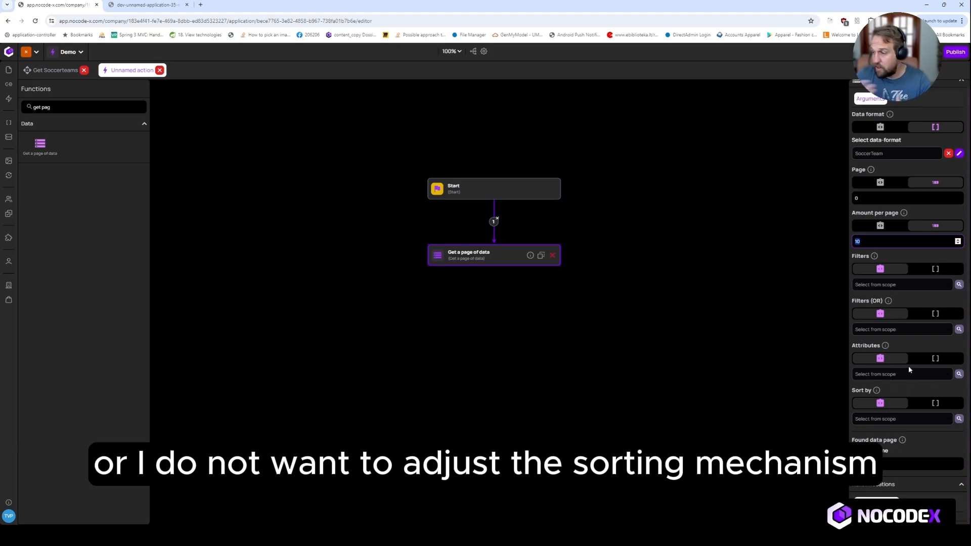
left_click(887, 466)
type("RE")
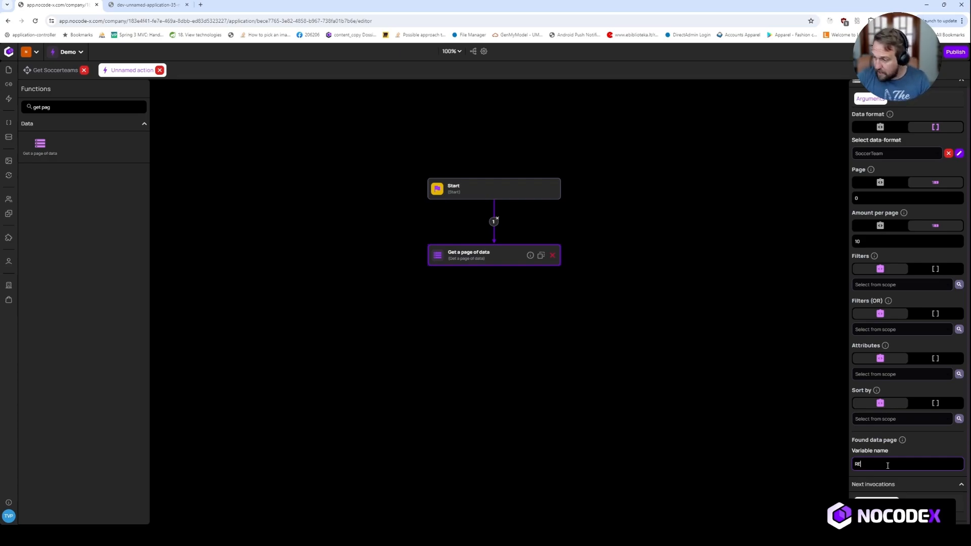
type("SU")
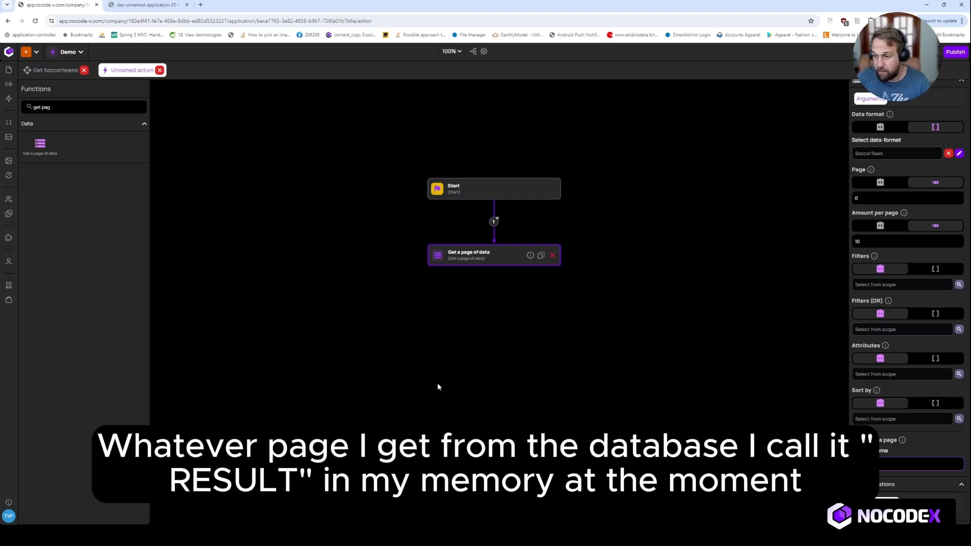
triple_click(69, 107)
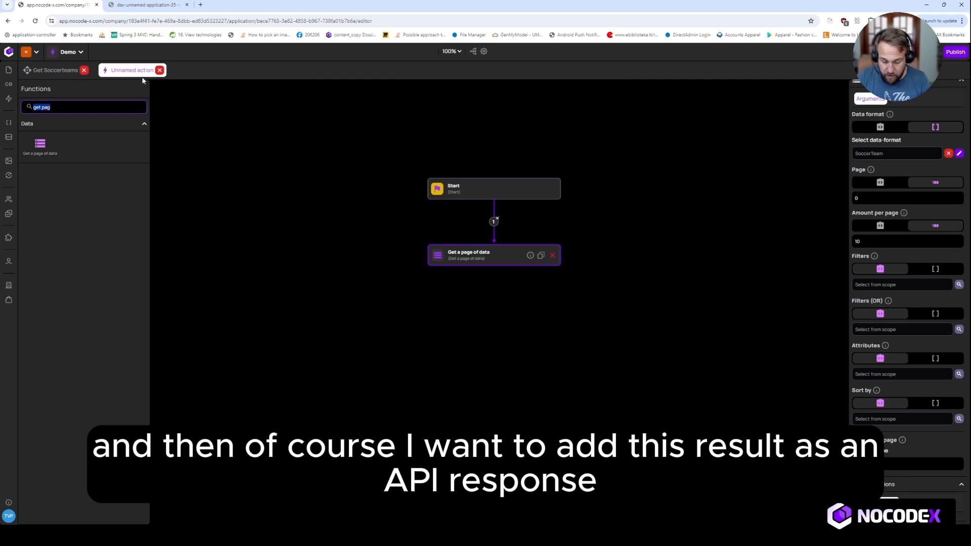
Connect a Set an API response block after the page fetch, returning RESULT (PAGE) as its object
type("api")
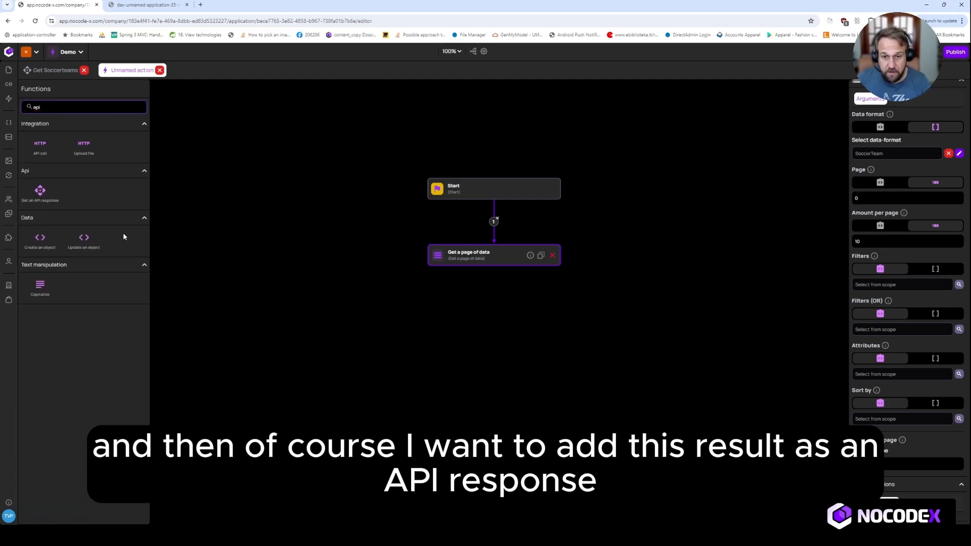
left_click_drag(47, 196, 495, 316)
left_click_drag(494, 265, 494, 312)
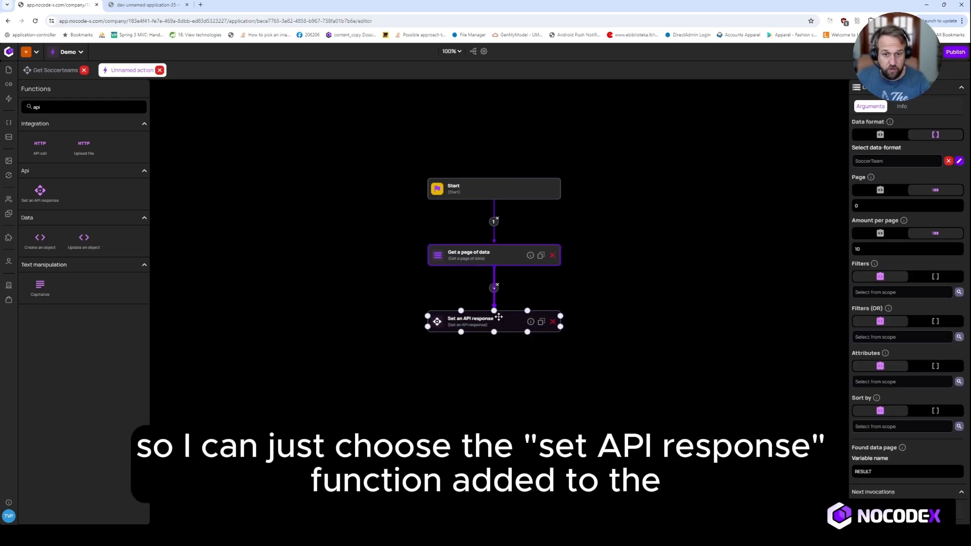
left_click(500, 323)
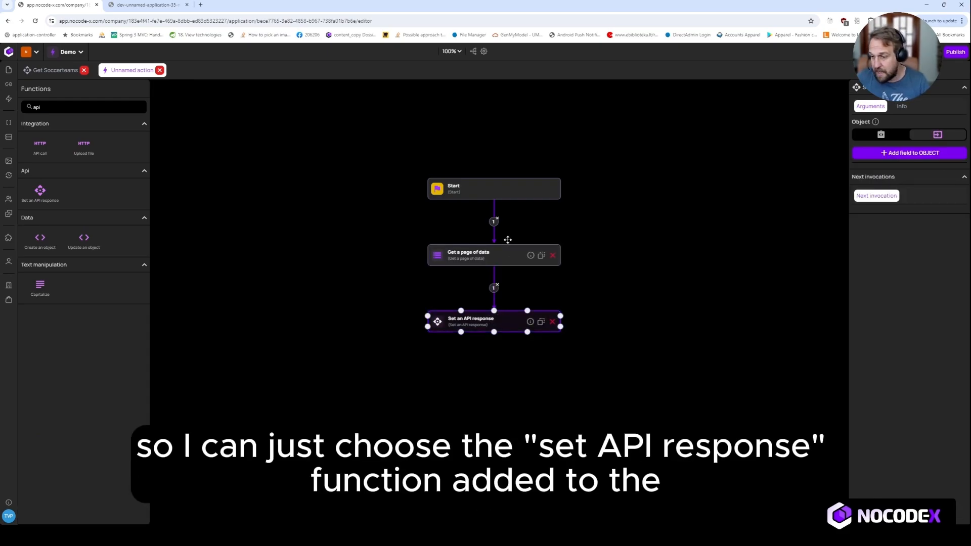
left_click(881, 135)
left_click(884, 150)
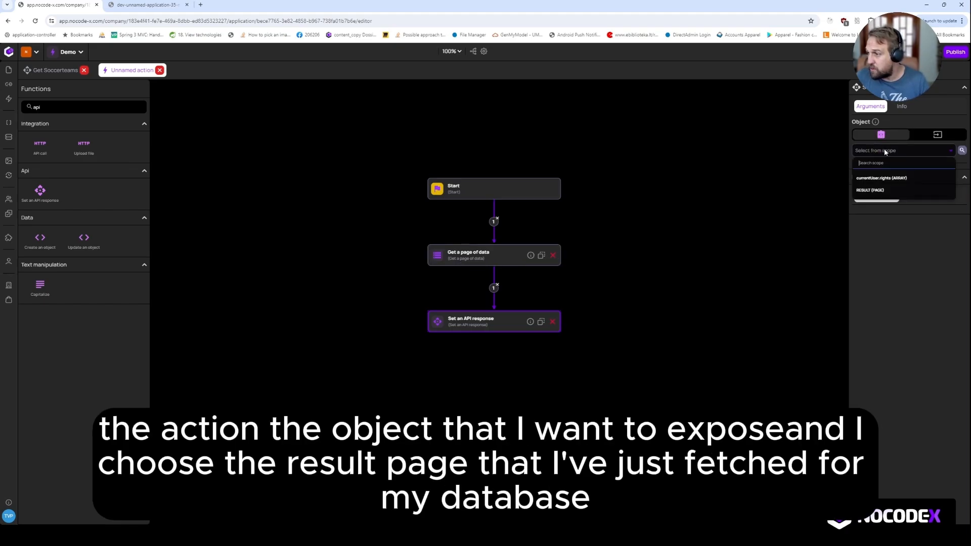
left_click(873, 195)
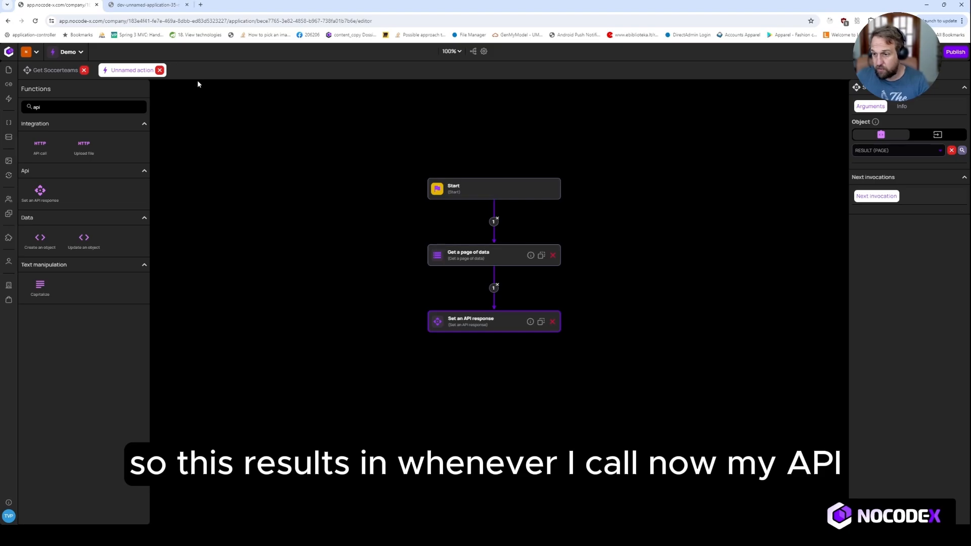
left_click(155, 6)
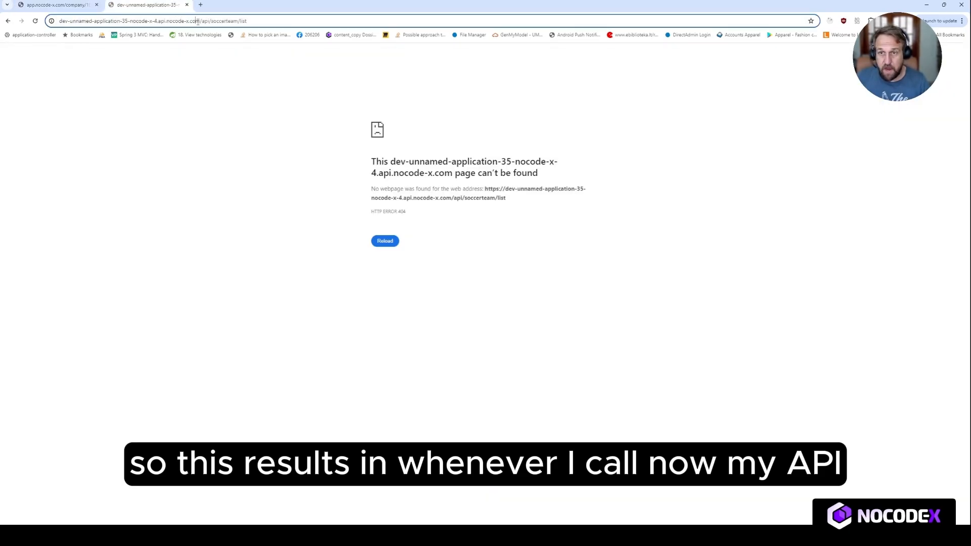
Reload soccerteam/list and pretty-print the JSON to inspect both teams' full records
left_click(294, 20)
key("Return")
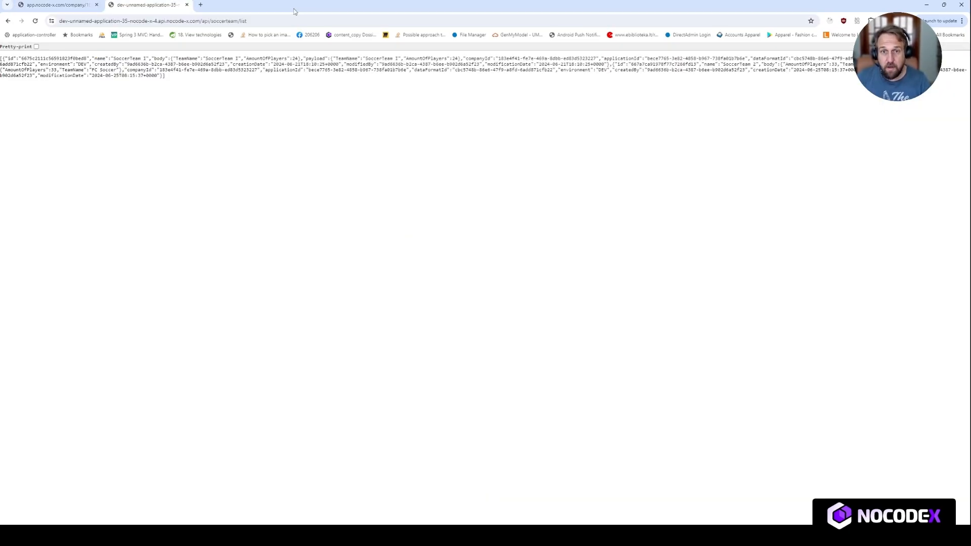
left_click(35, 46)
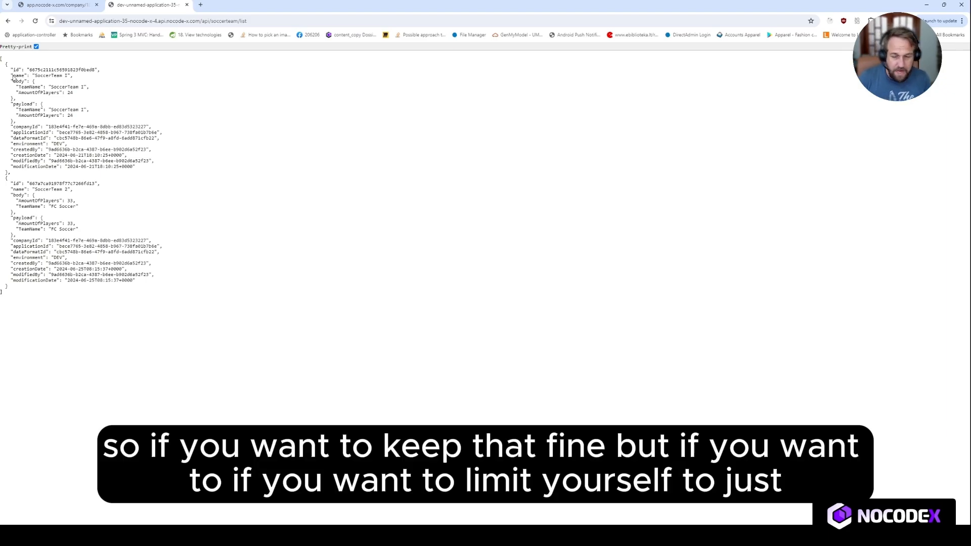
left_click_drag(10, 81, 23, 122)
left_click(22, 108)
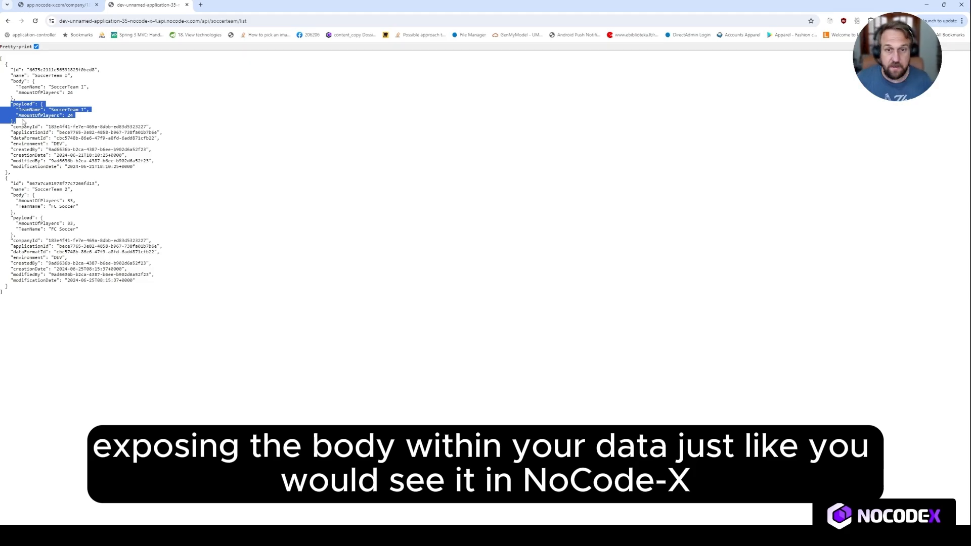
left_click(54, 5)
left_click(9, 104)
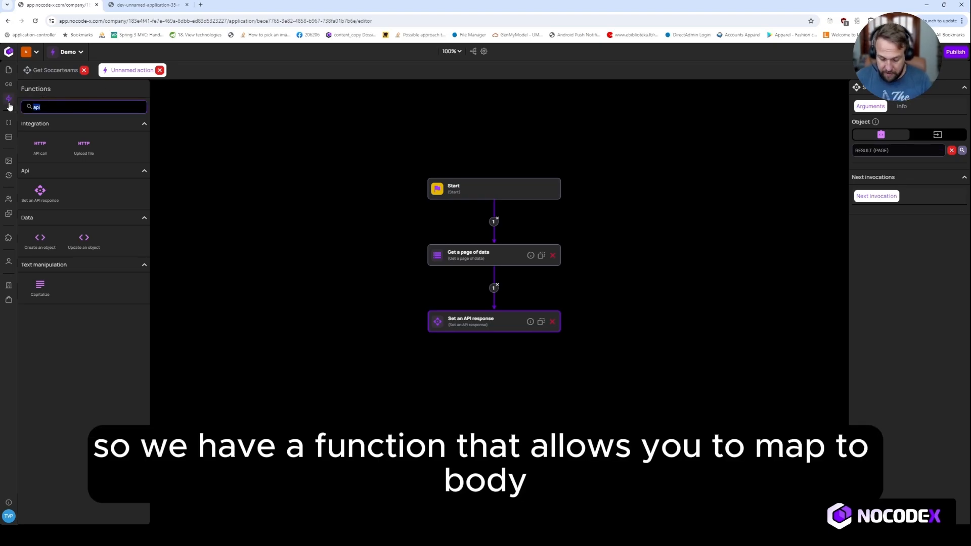
Insert a Map to body step between Get a page of data and Set an API response
type("map t")
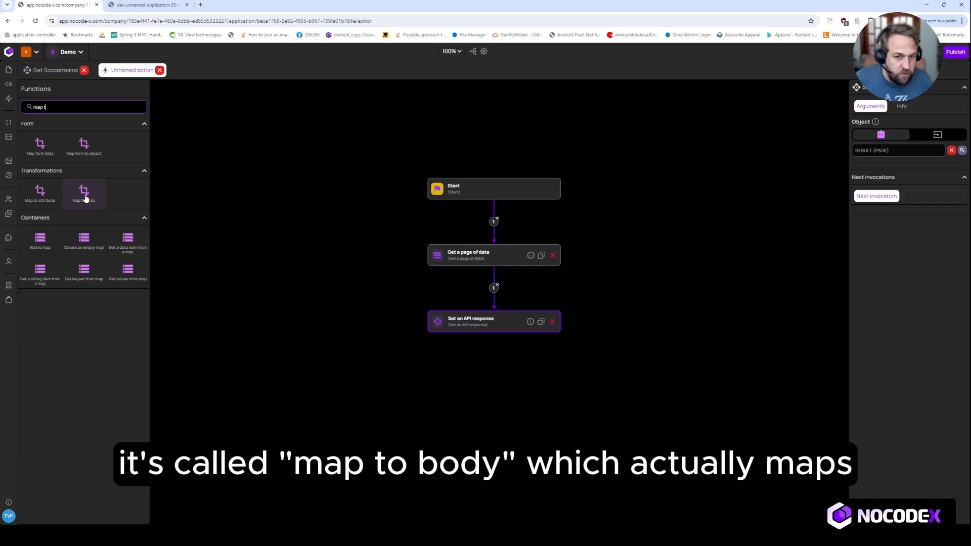
left_click_drag(85, 198, 360, 288)
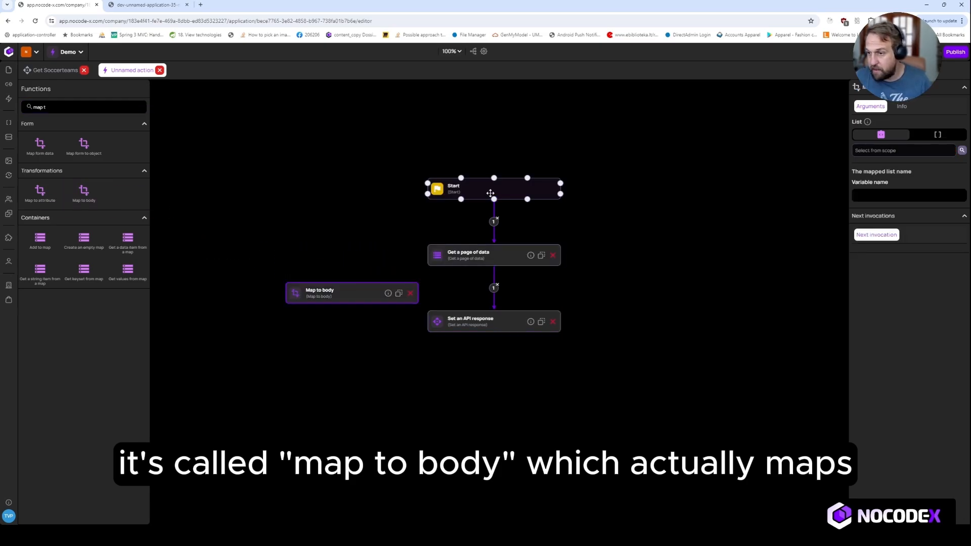
left_click_drag(490, 193, 494, 172)
left_click_drag(491, 260, 493, 222)
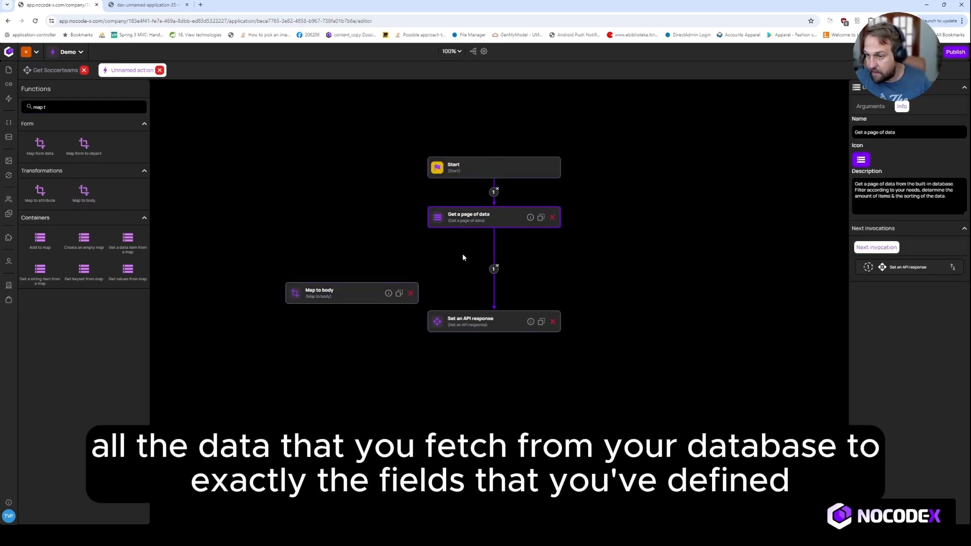
left_click_drag(365, 293, 465, 264)
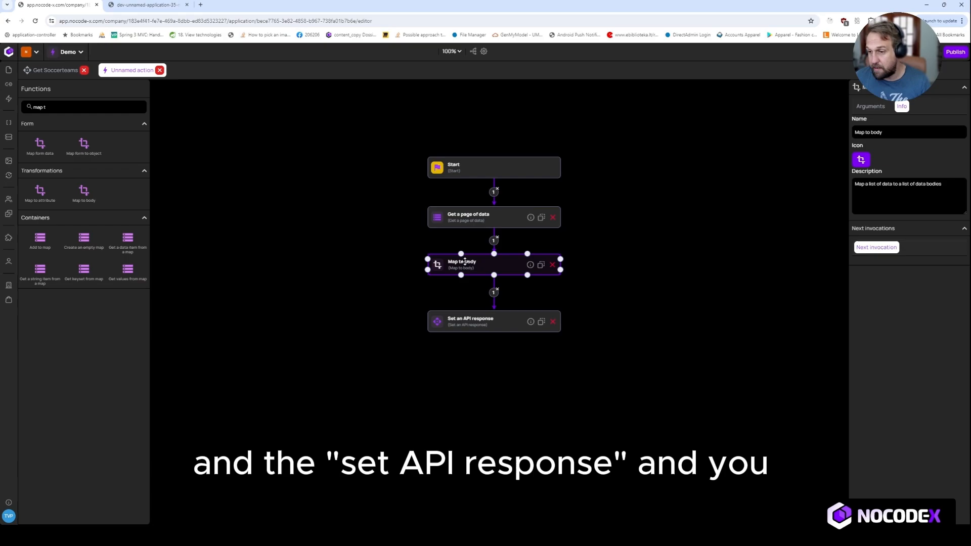
Set Map to body's List to RESULT (PAGE) and its Variable name to RESULT
left_click(872, 106)
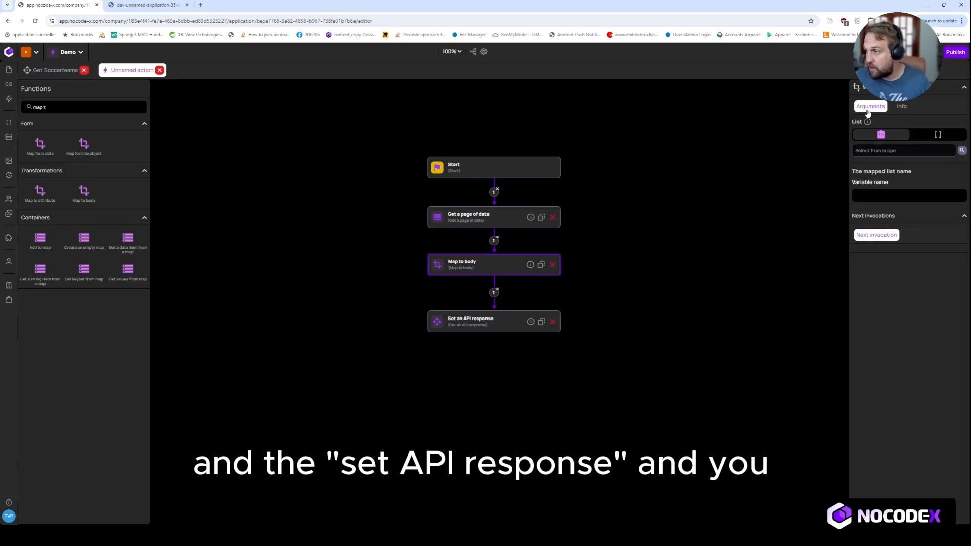
left_click(877, 152)
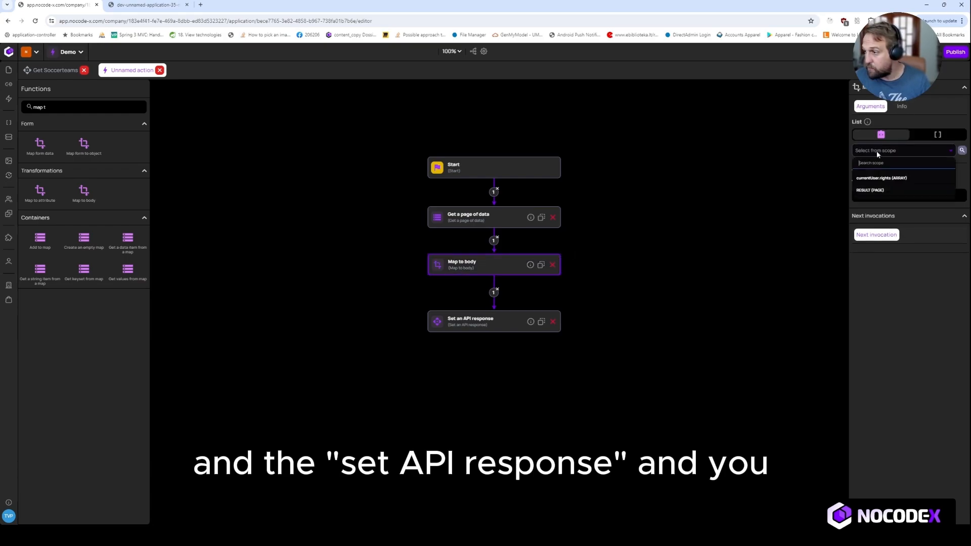
left_click(876, 190)
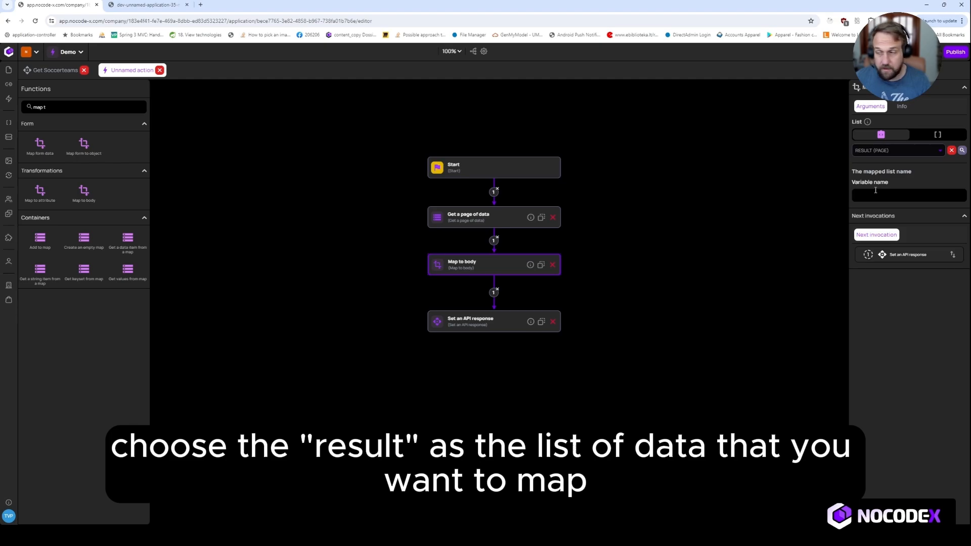
left_click(875, 191)
type("RESULT")
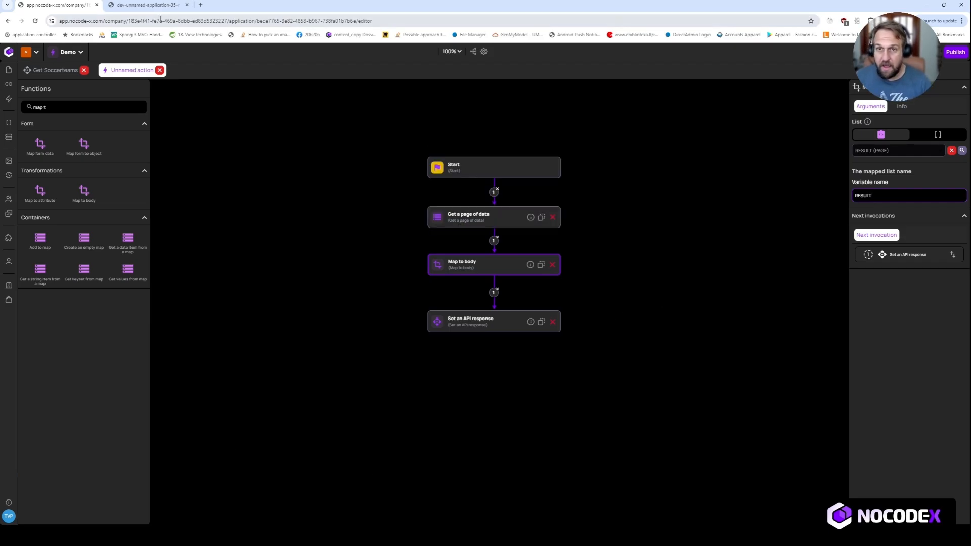
left_click(474, 320)
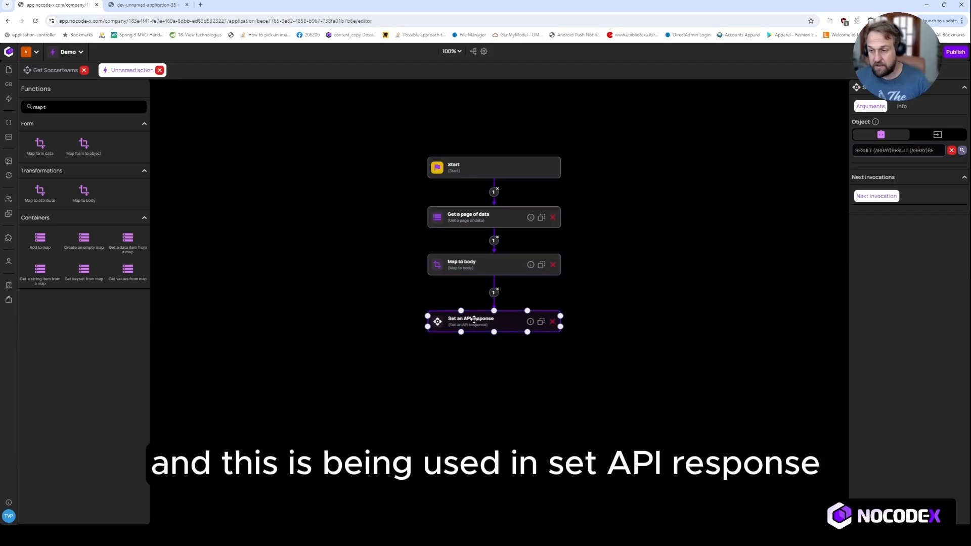
left_click(374, 310)
left_click(167, 5)
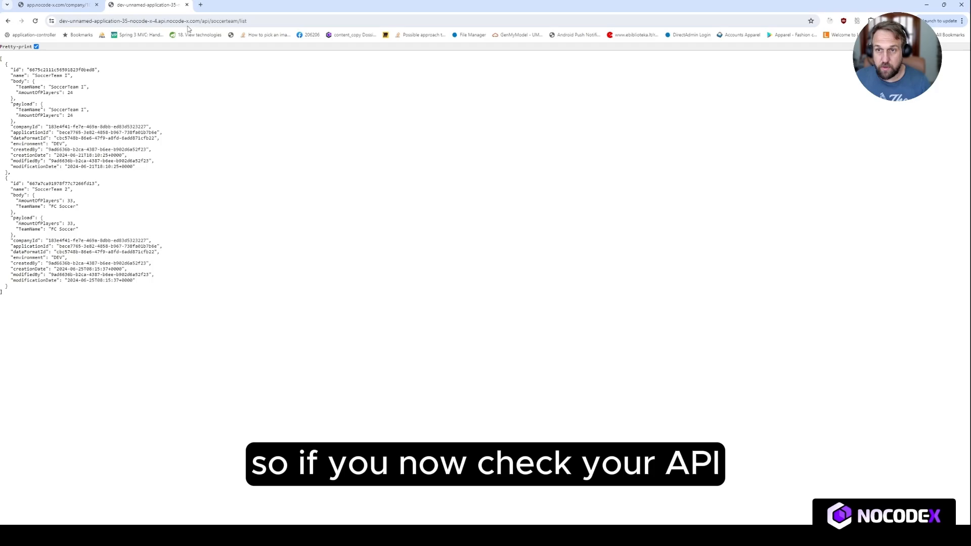
Reload the soccerteam/list API call and pretty-print the returned JSON
left_click(387, 16)
key("Return")
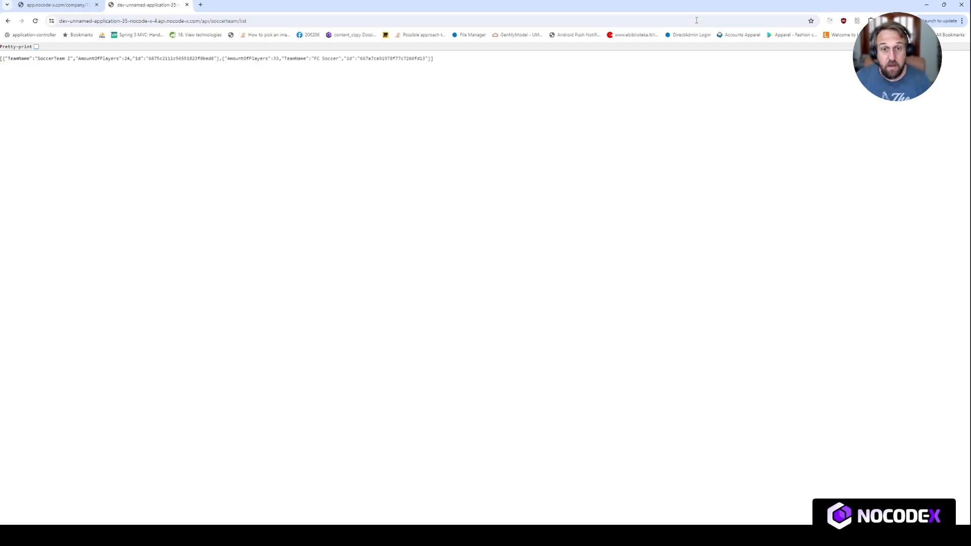
left_click(36, 46)
Confirm each team record holds only TeamName, AmountOfPlayers and id, then return to the NoCode-X editor
left_click_drag(97, 124, 6, 87)
left_click(112, 106)
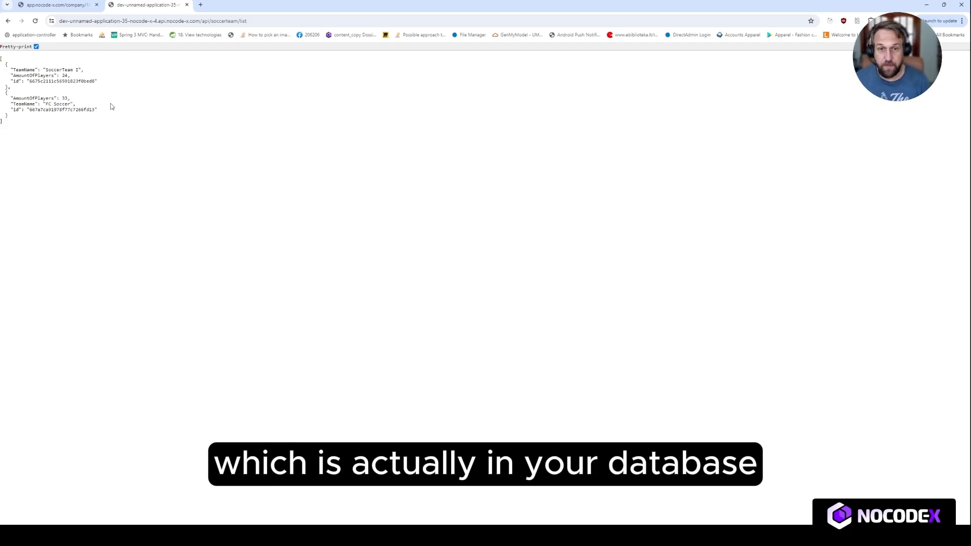
left_click_drag(98, 82, 13, 82)
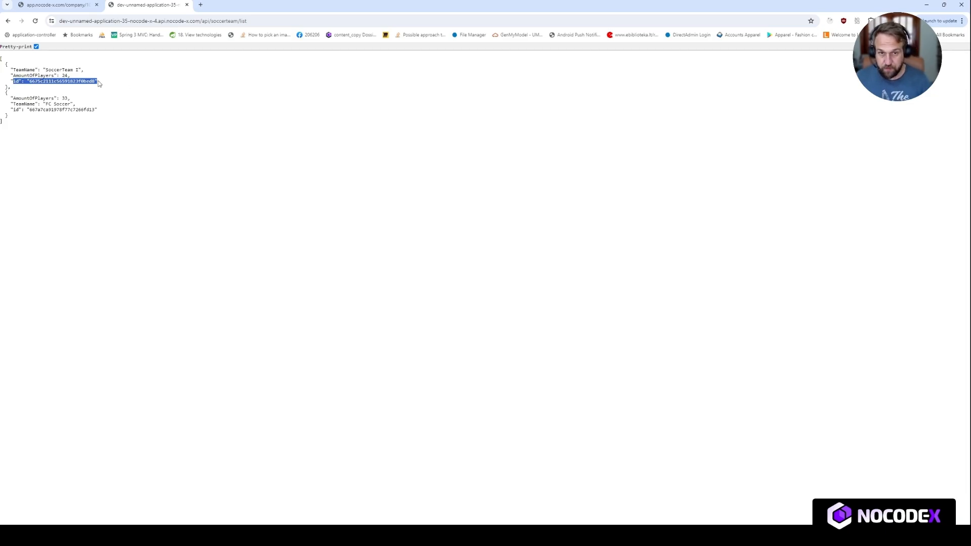
left_click(100, 83)
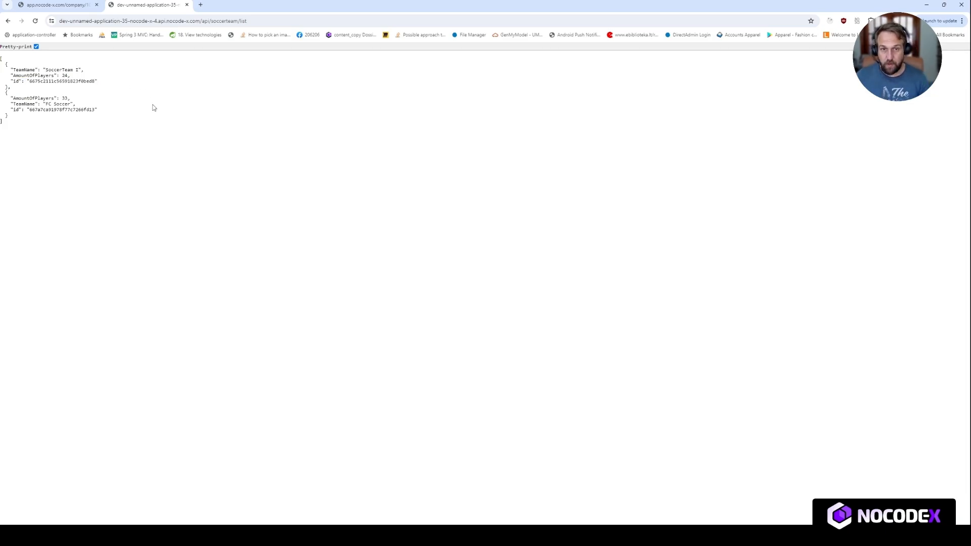
left_click(67, 5)
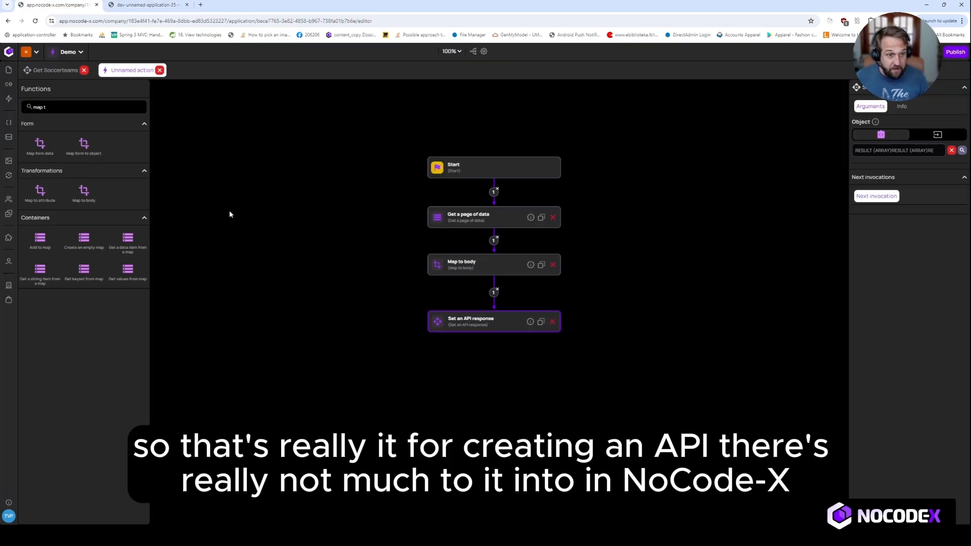